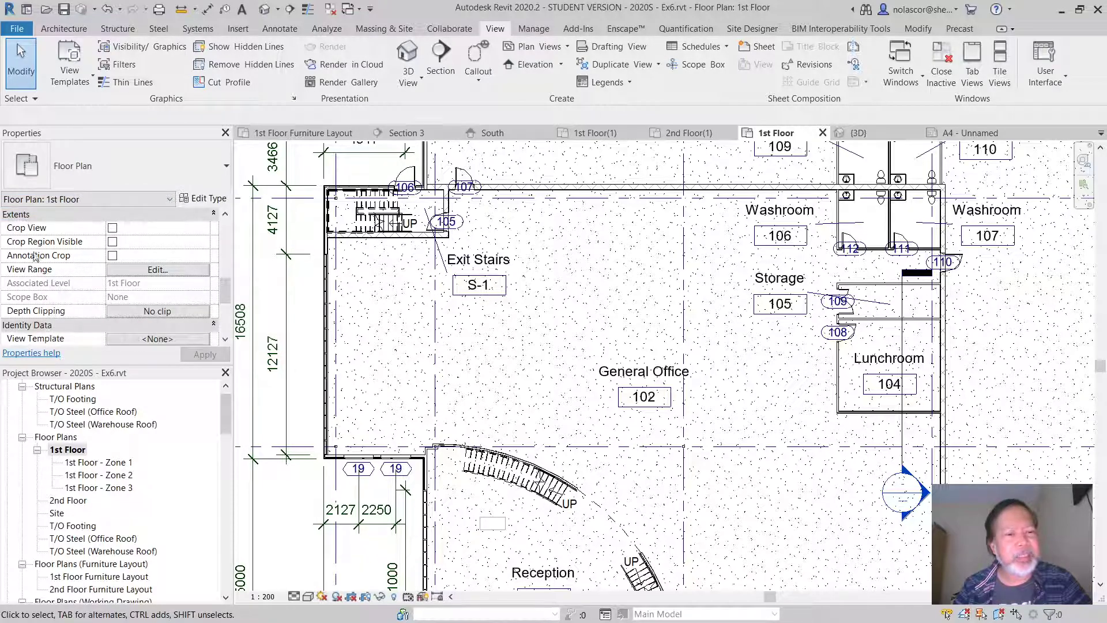
Open the 1st Floor plan's View Range and check the Top level choices without changing them.
left_click(155, 275)
left_click_drag(246, 155, 600, 146)
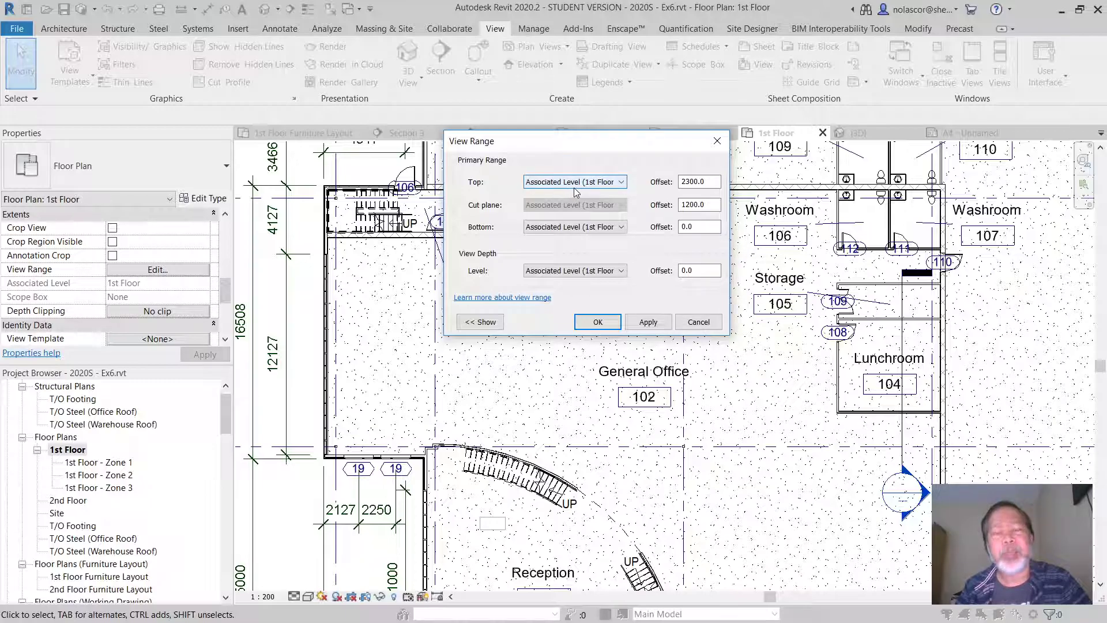
left_click(622, 182)
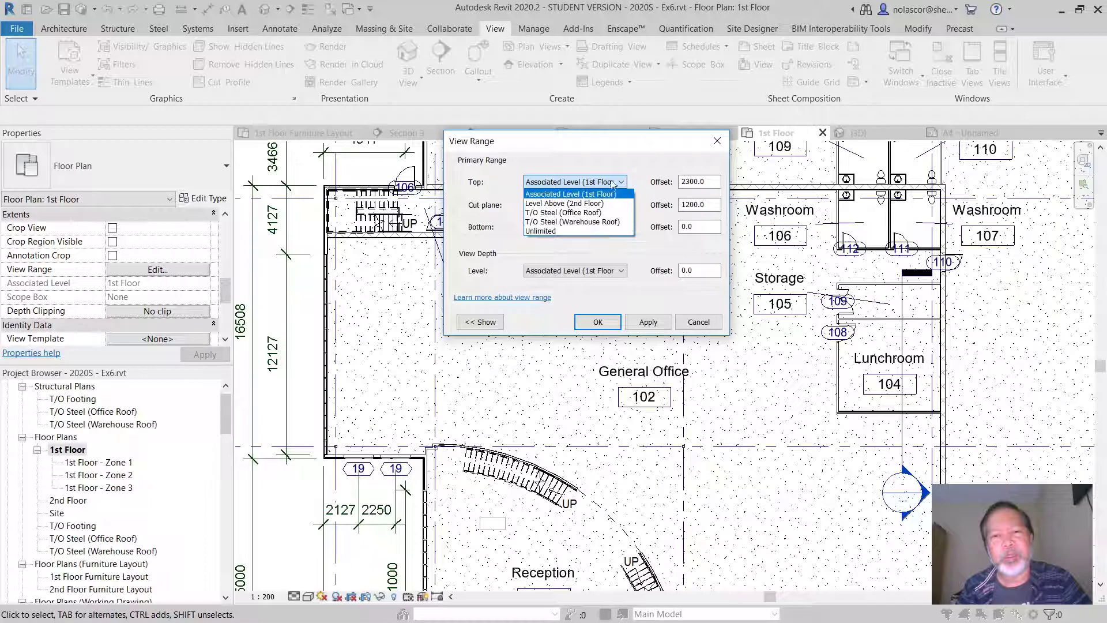
left_click(611, 155)
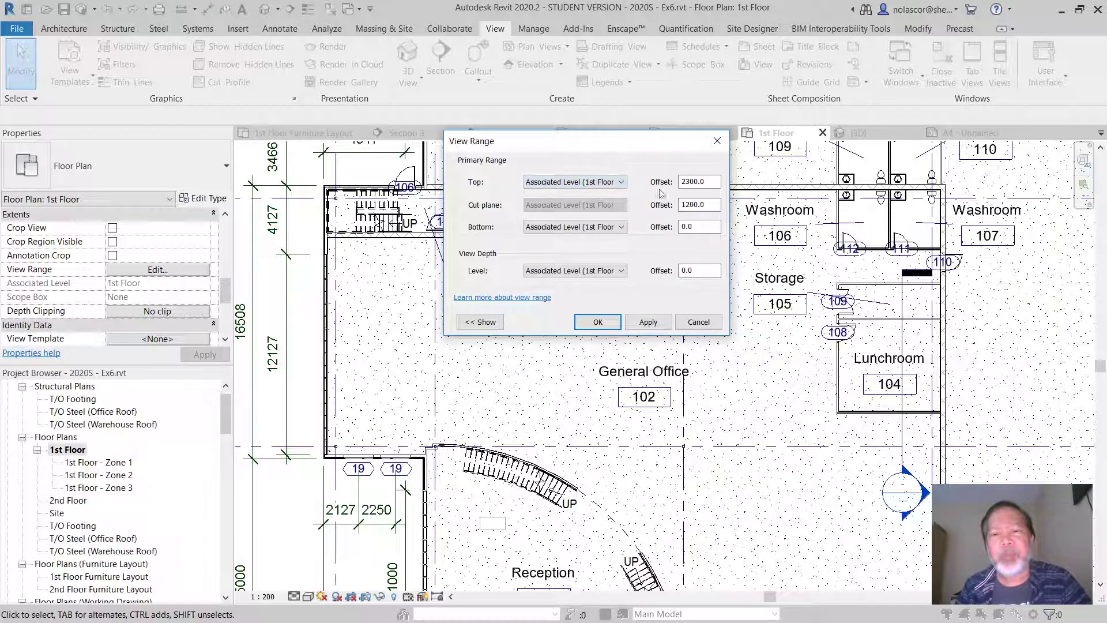
Expand the Sample View Range diagram in the View Range dialog.
left_click(484, 321)
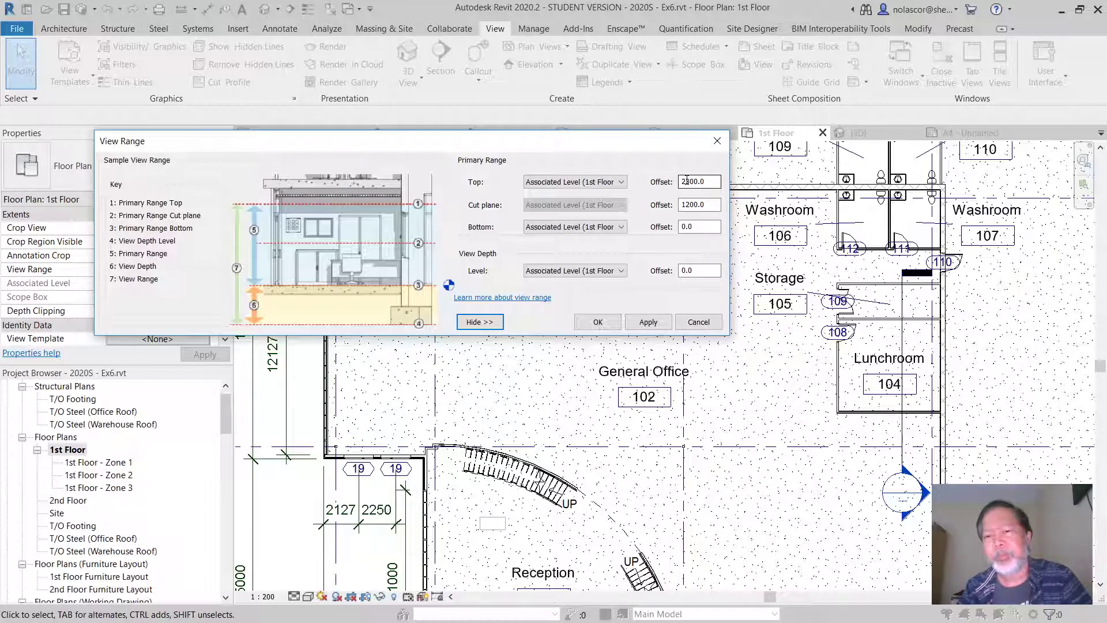
Set the 1st Floor cut plane offset to 2300, apply it and close View Range.
double_click(714, 205)
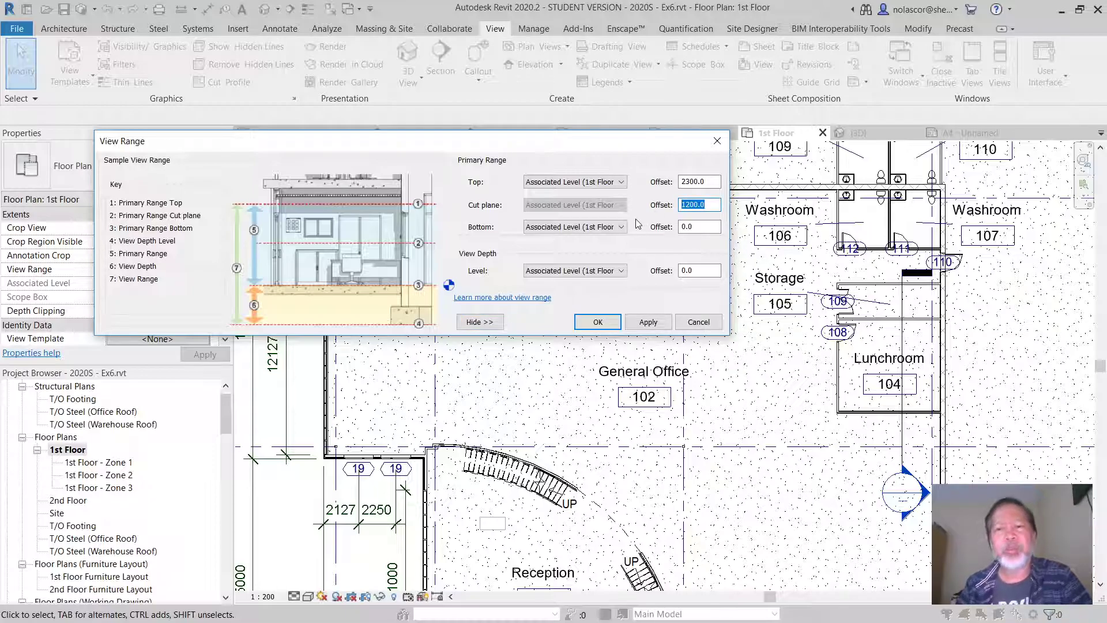
type("23")
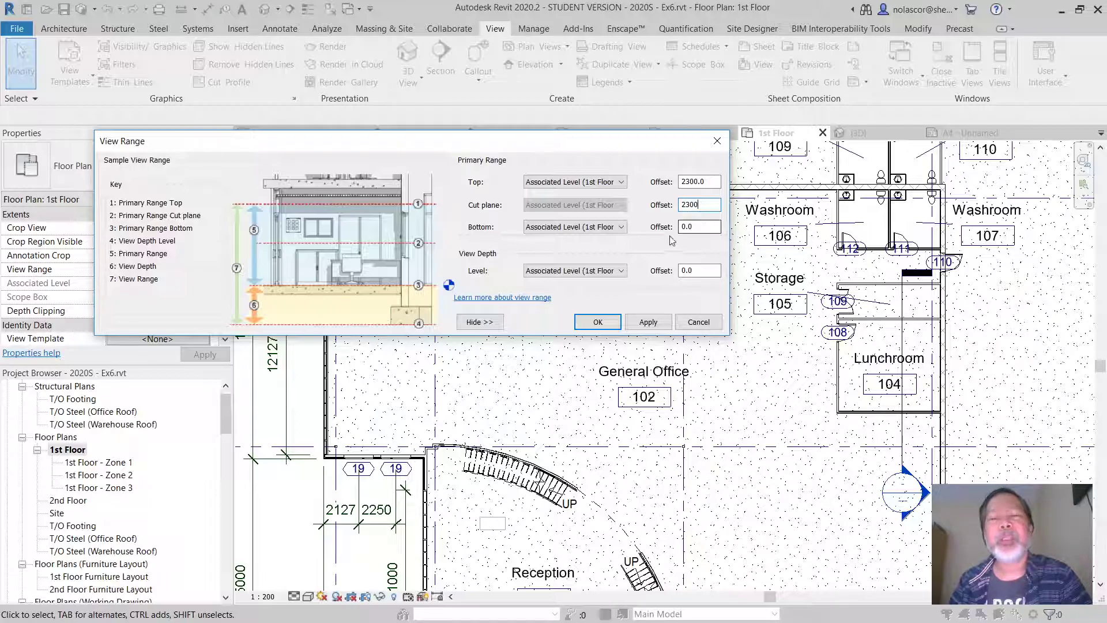
left_click(647, 323)
left_click(652, 325)
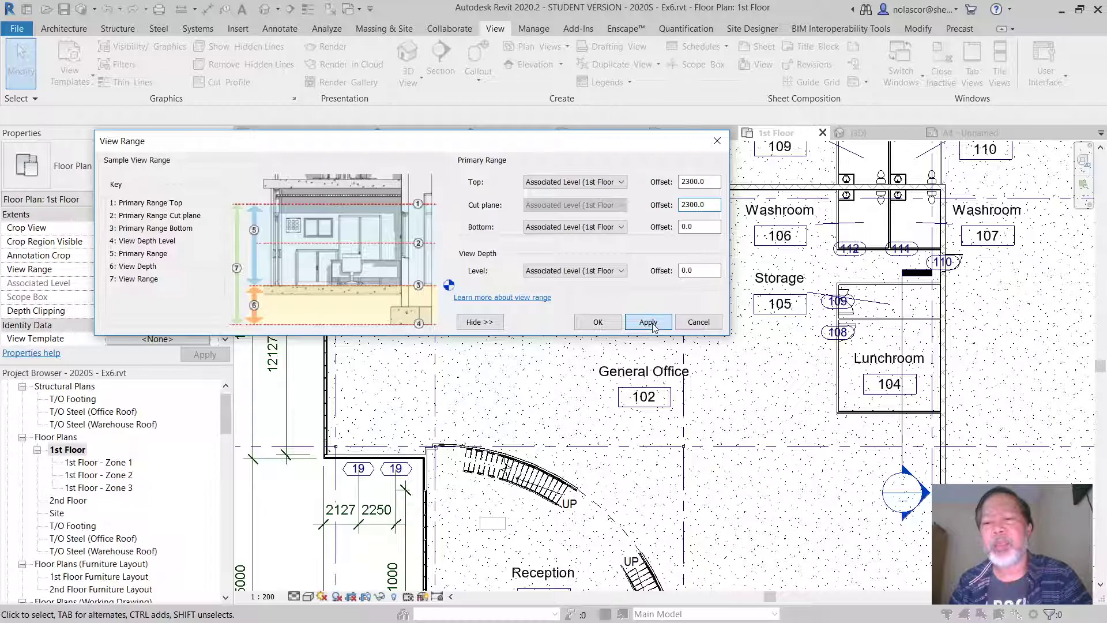
left_click(598, 322)
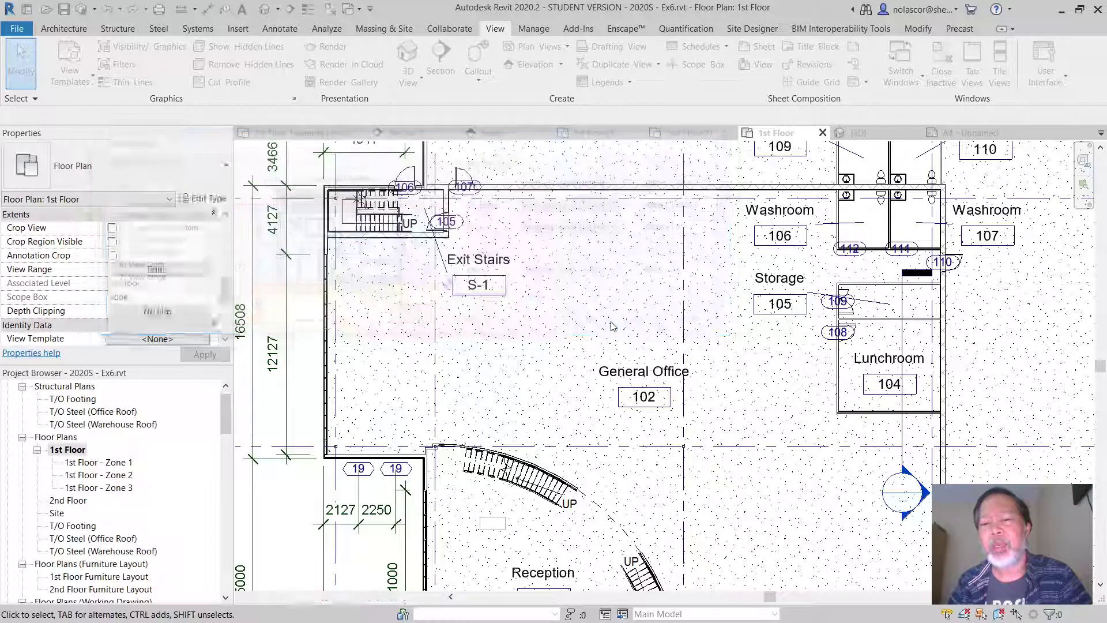
scroll(863, 311, "up", 1)
scroll(863, 311, "up", 5)
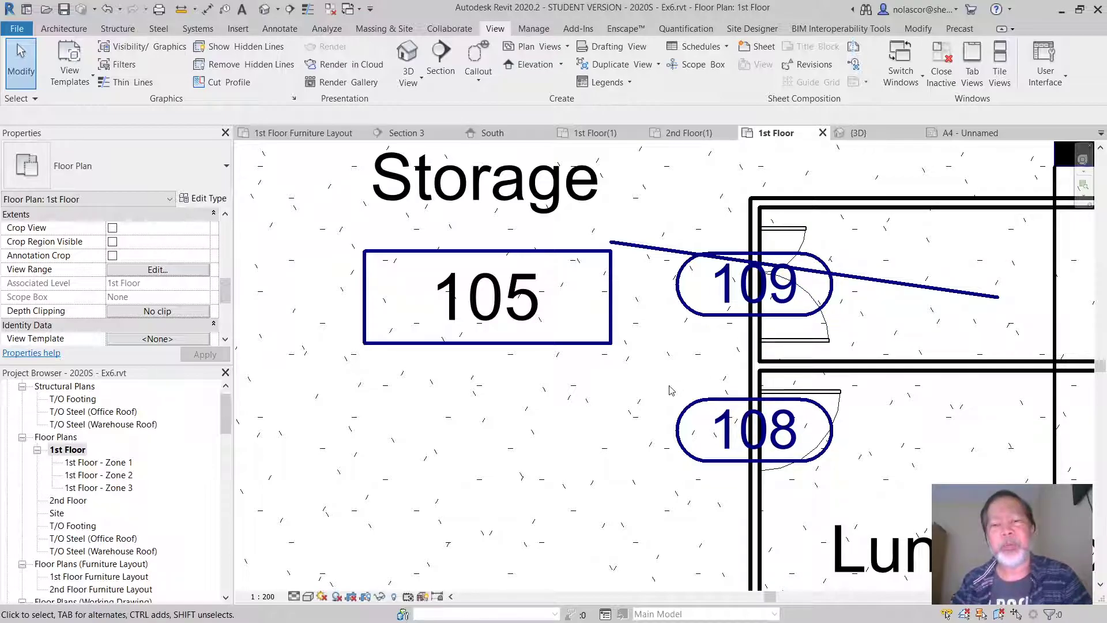
scroll(672, 390, "down", 7)
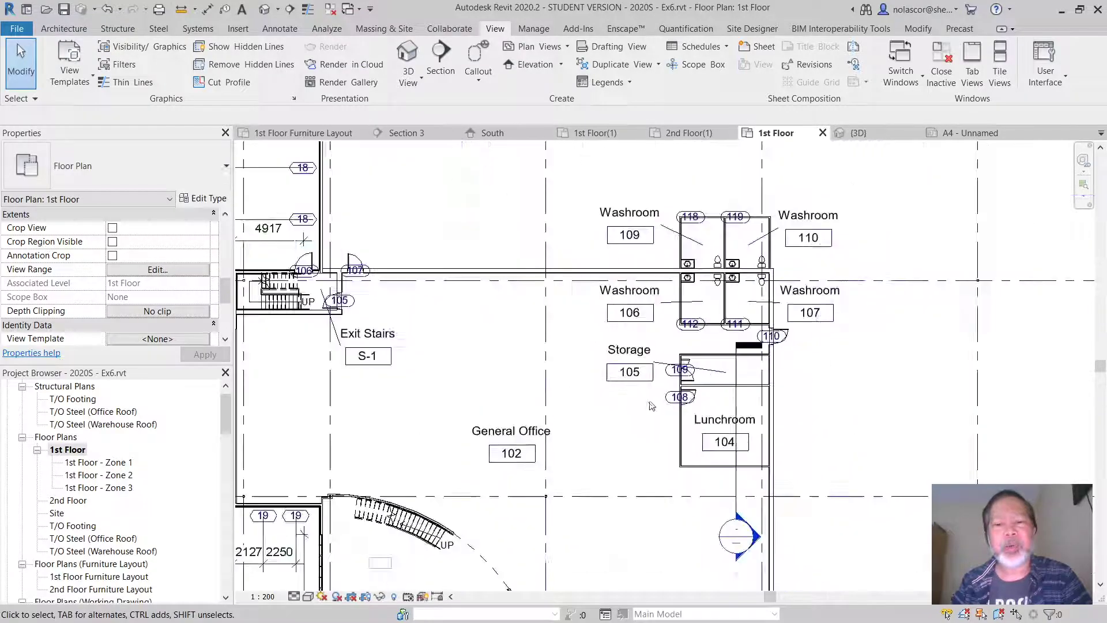
middle_click_drag(651, 405, 791, 362)
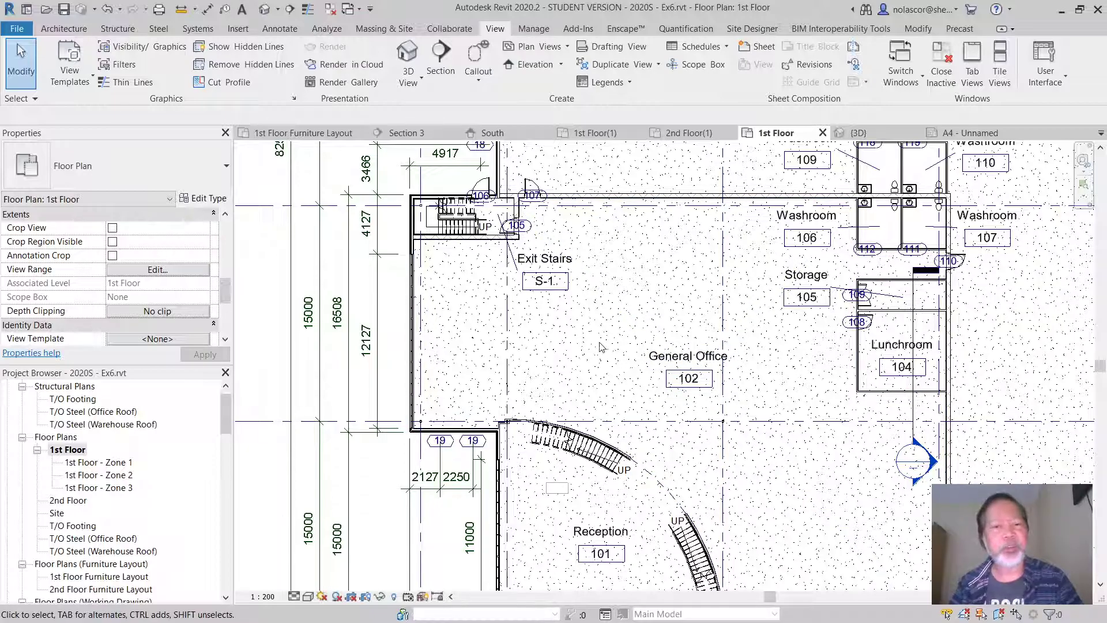
scroll(873, 286, "up", 5)
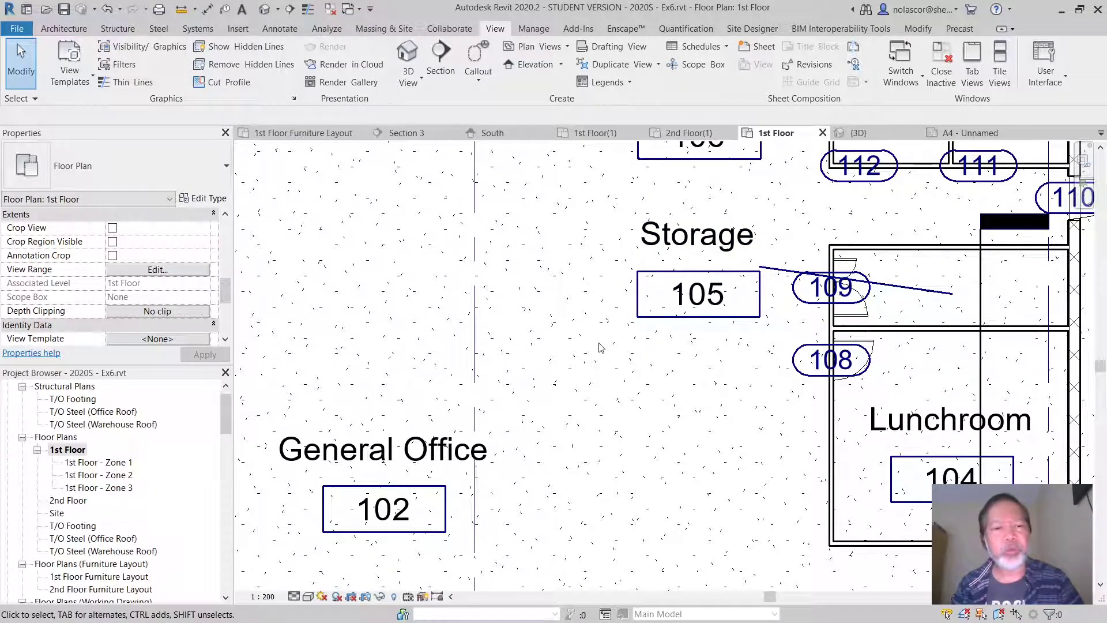
Reset the 1st Floor cut plane offset to 1200.0 and bring the Boardroom and grid F into view.
left_click(185, 272)
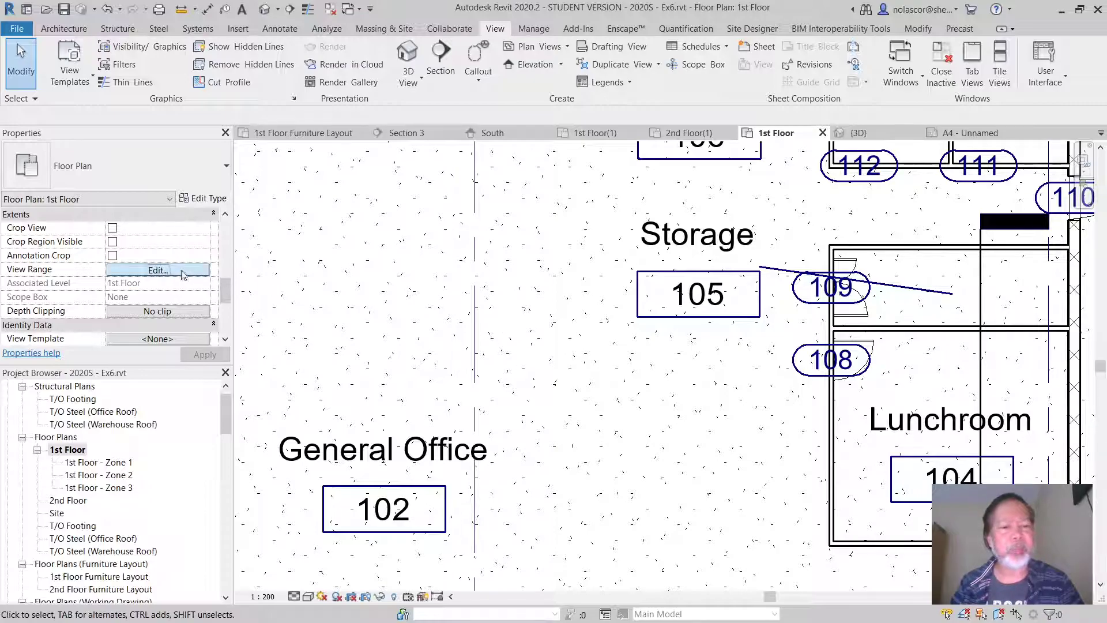
left_click_drag(706, 210, 658, 206)
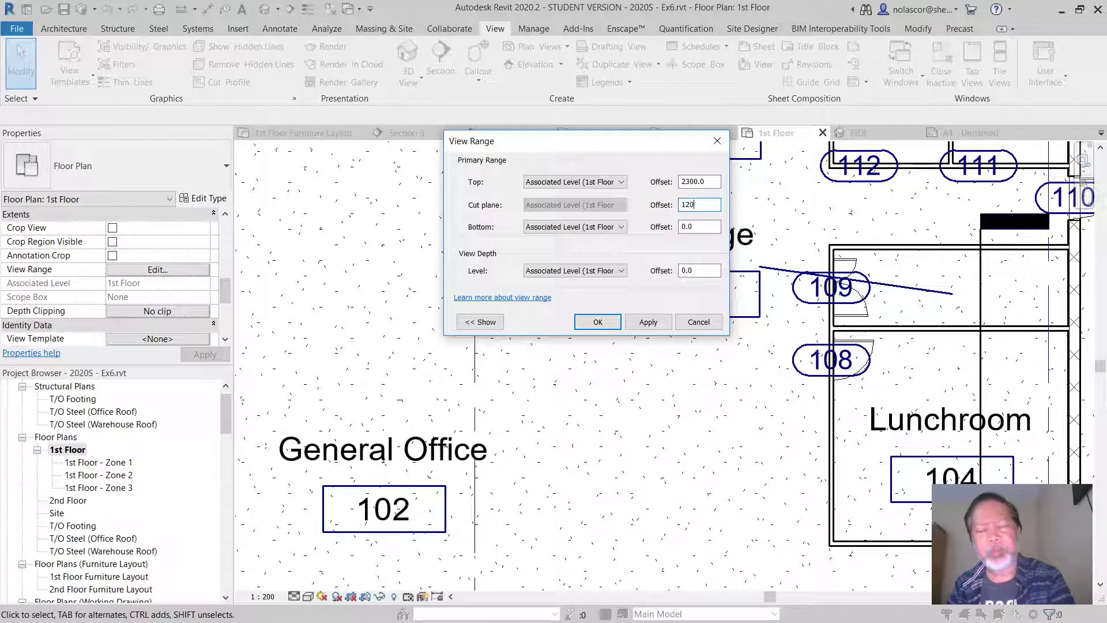
left_click(647, 322)
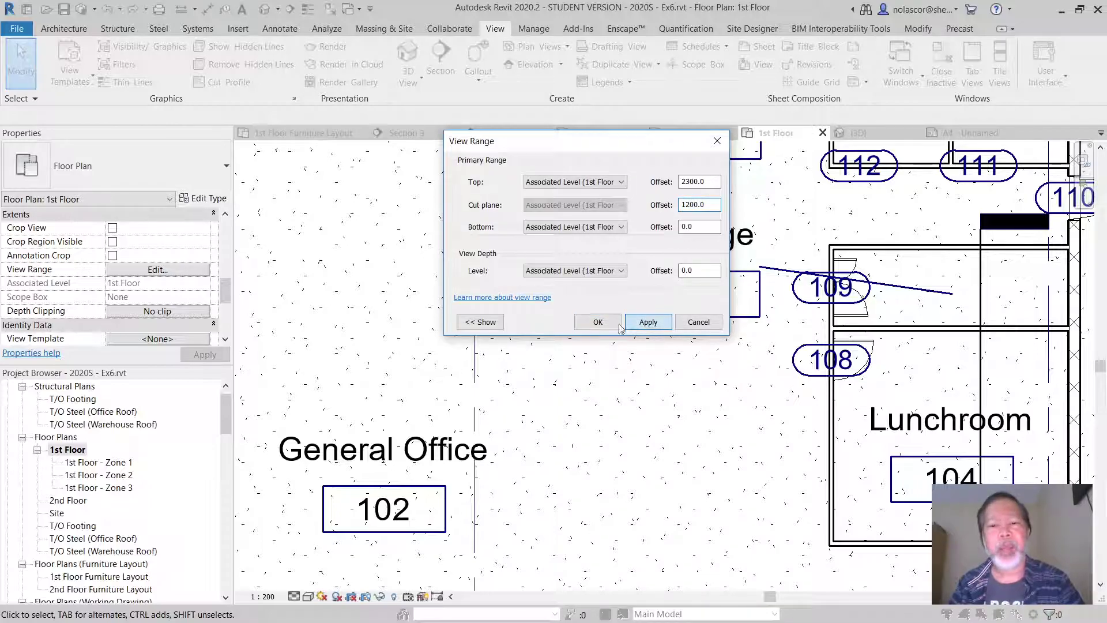
left_click(598, 321)
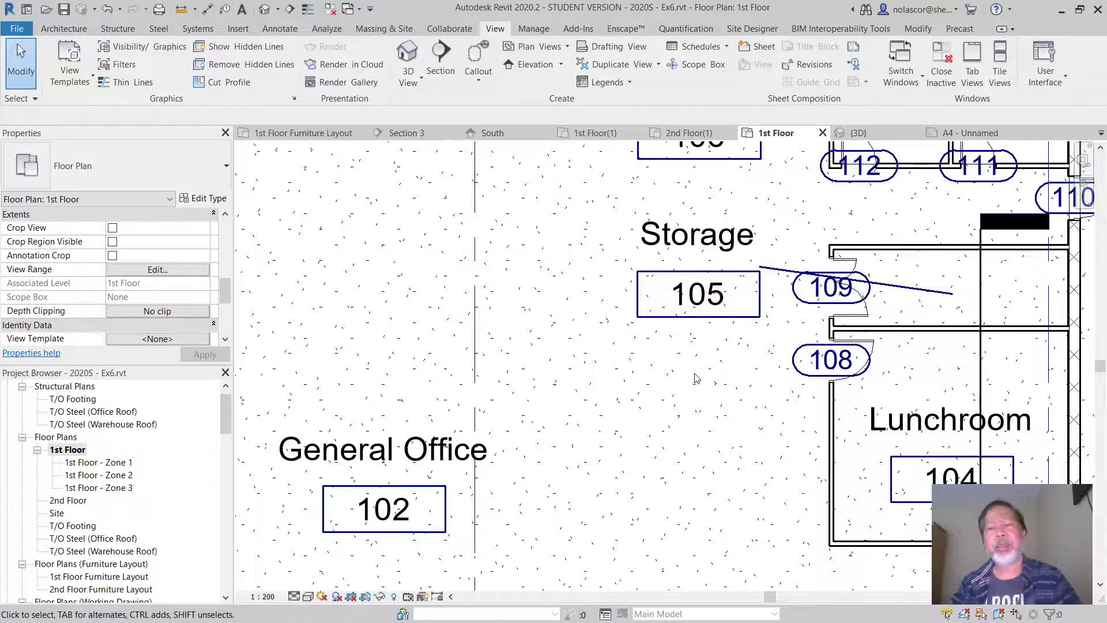
scroll(709, 395, "down", 1)
scroll(709, 395, "down", 3)
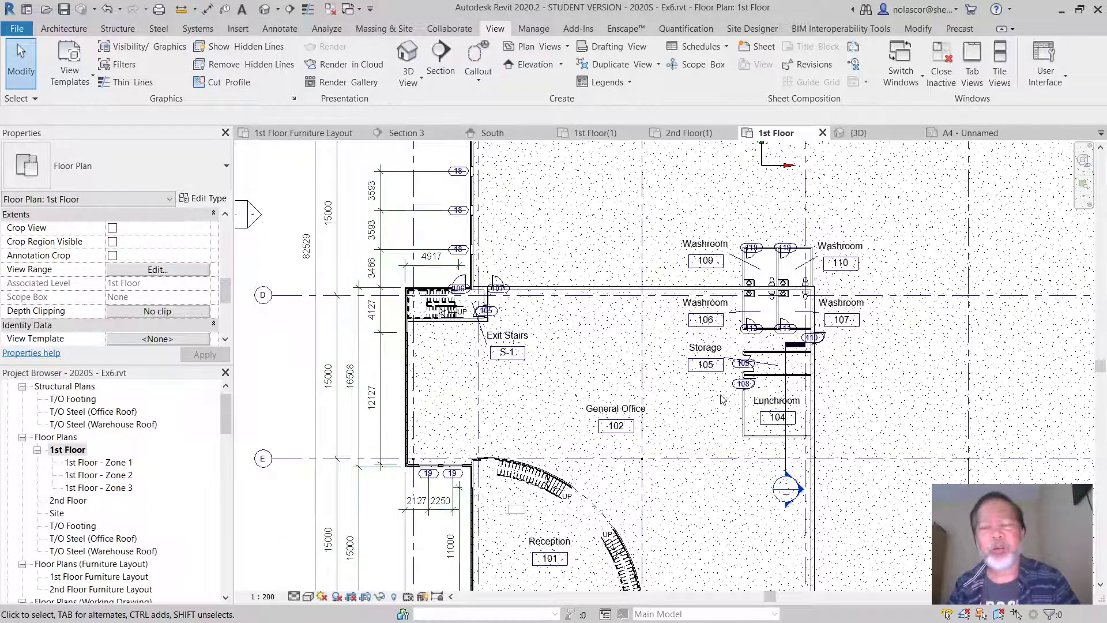
middle_click_drag(834, 416, 810, 339)
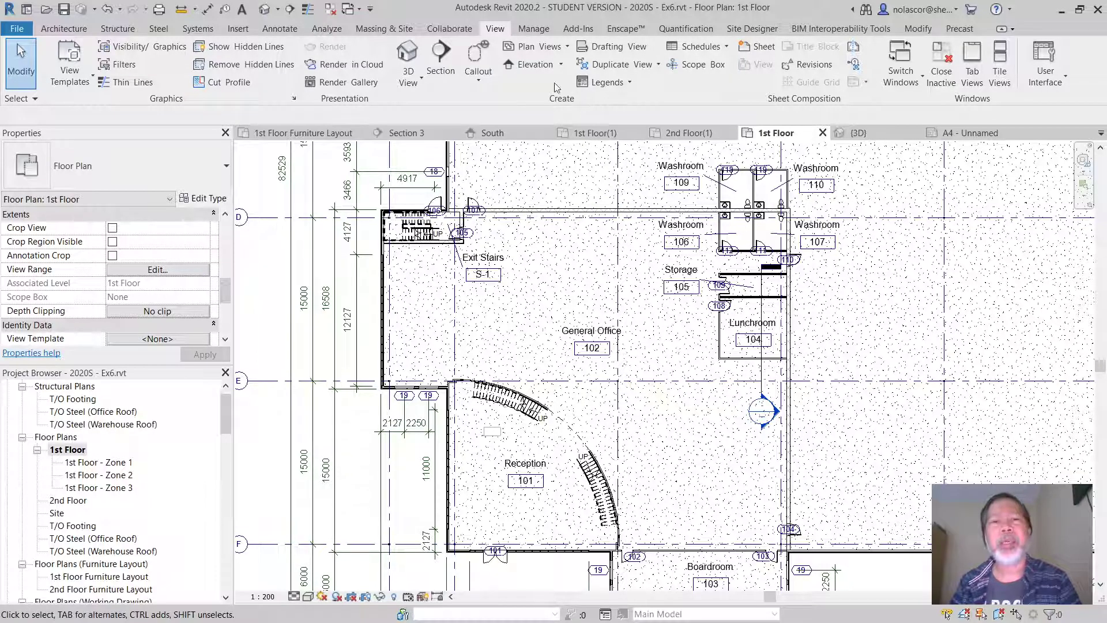
Start a Plan Region from Plan Views and save the project when reminded.
left_click(567, 47)
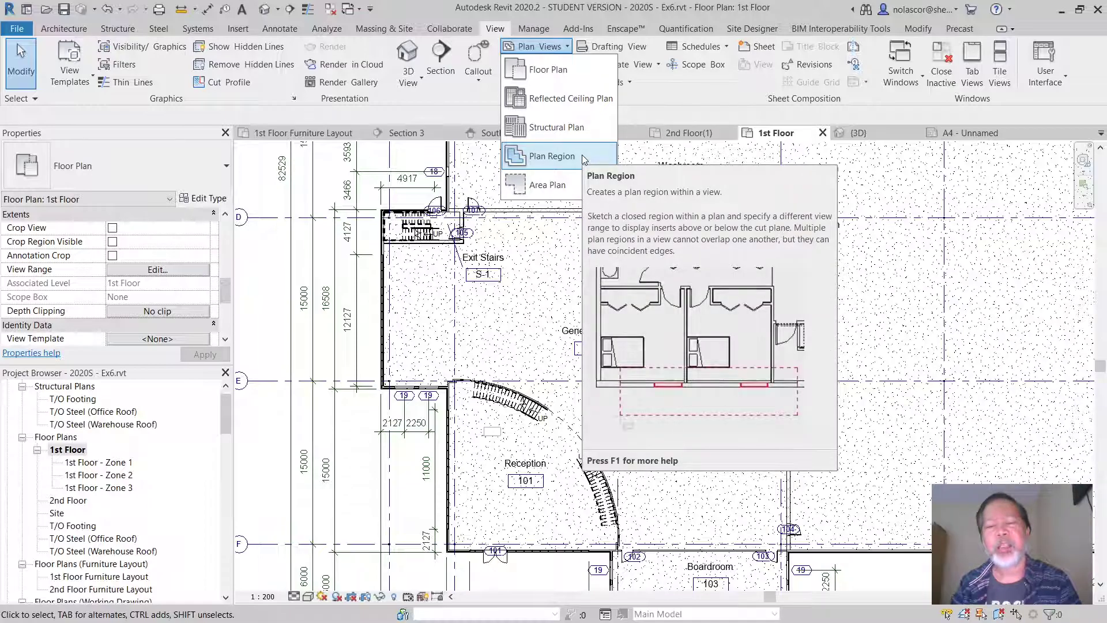
left_click(582, 156)
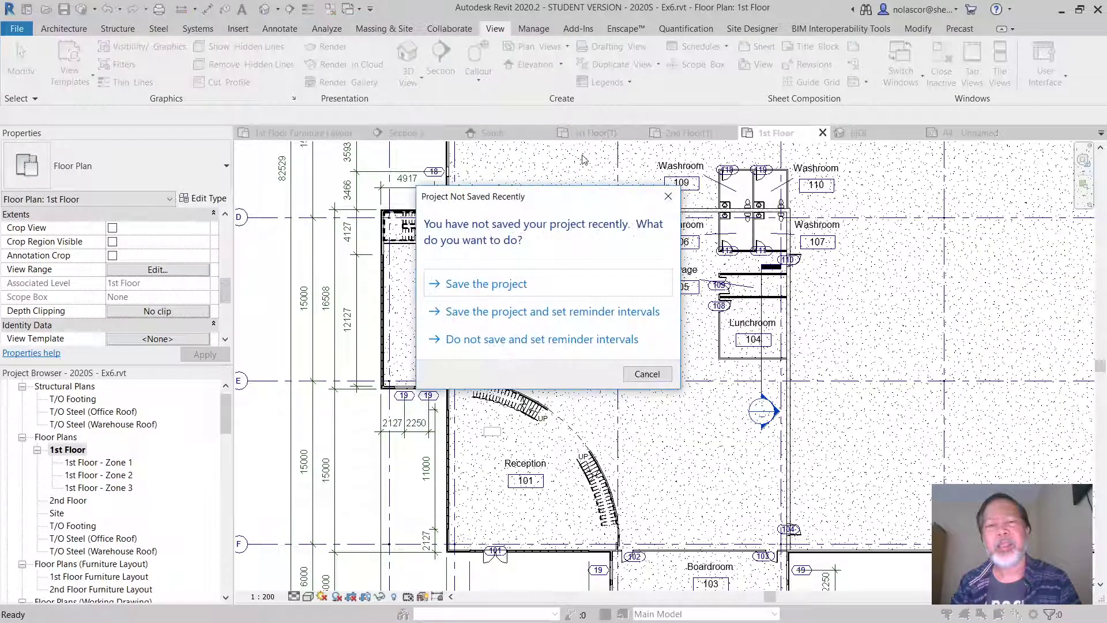
left_click(526, 283)
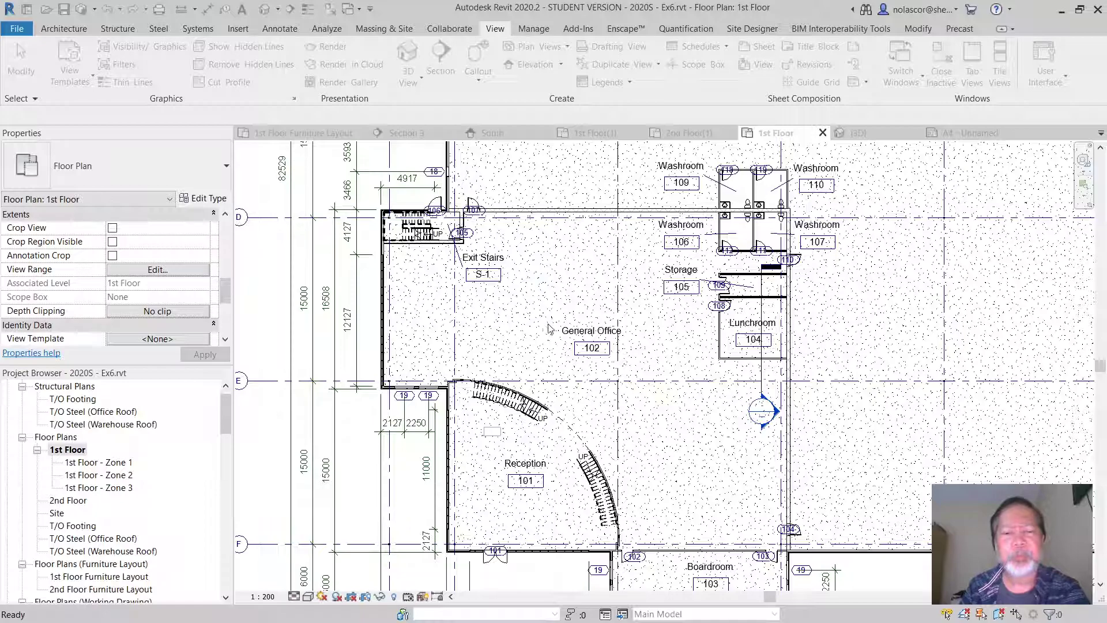
Sketch a 5200-wide rectangular plan region around the two type 19 windows and finish it.
key("p")
key("r")
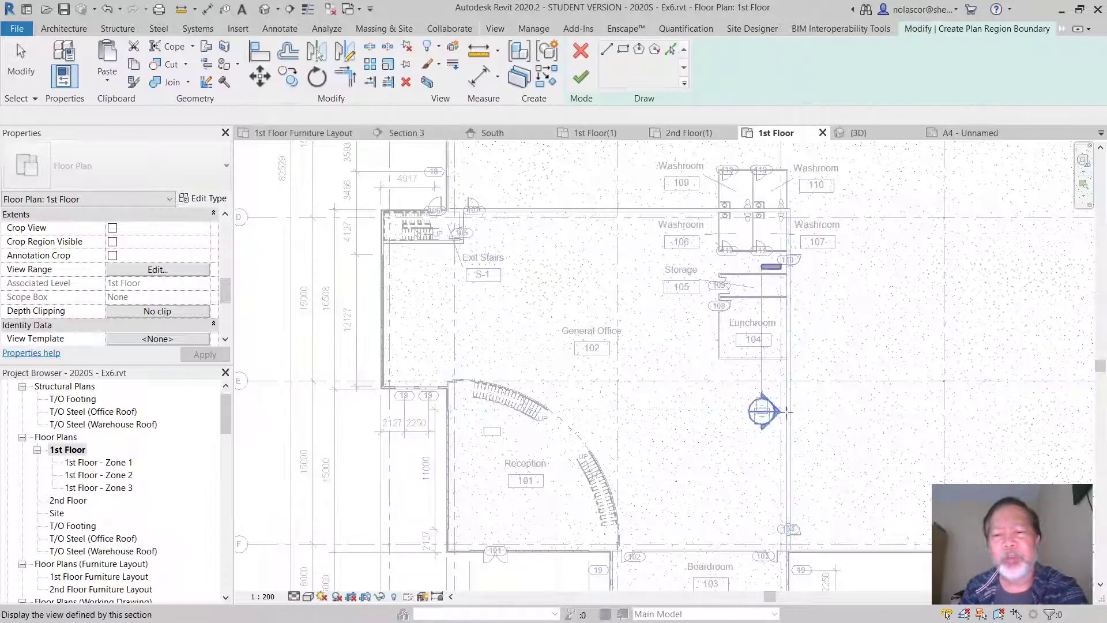
scroll(412, 376, "up", 1)
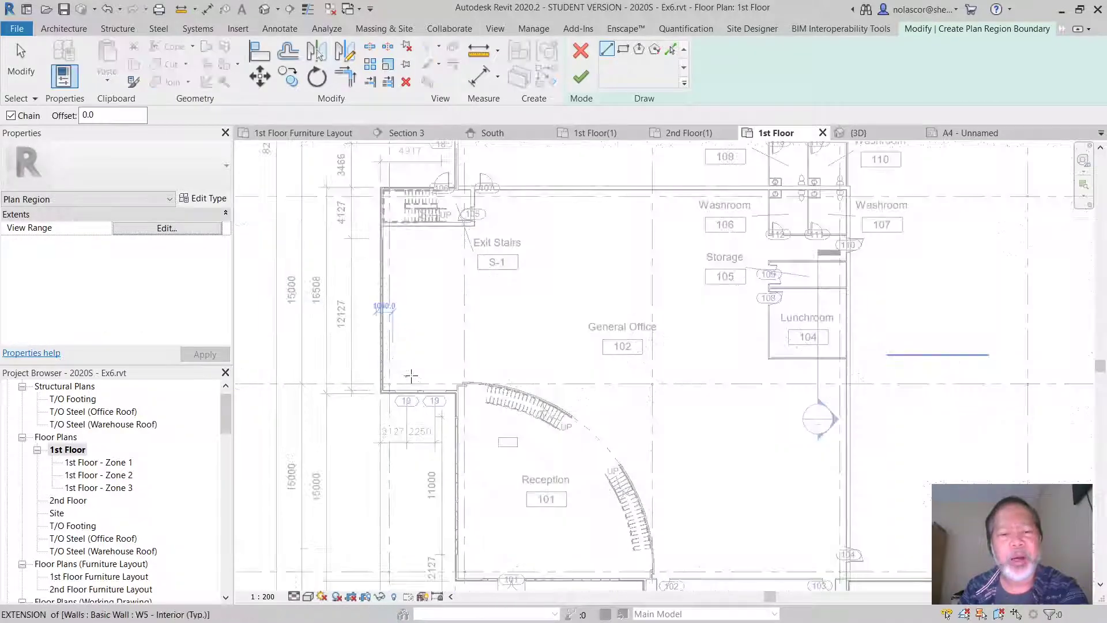
scroll(411, 375, "up", 3)
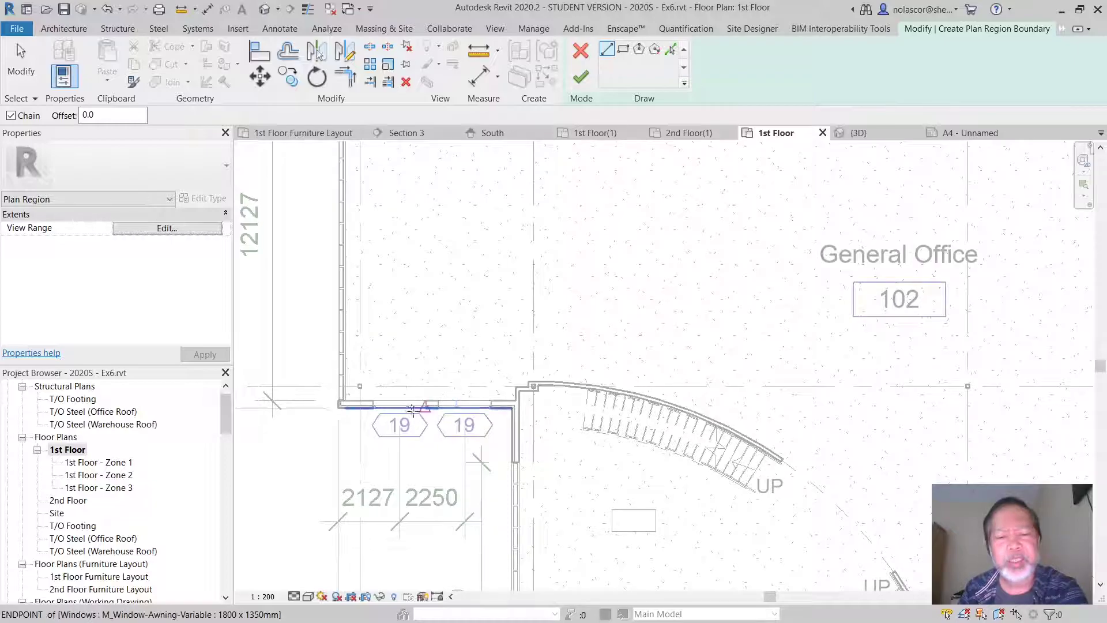
middle_click_drag(472, 358, 623, 291)
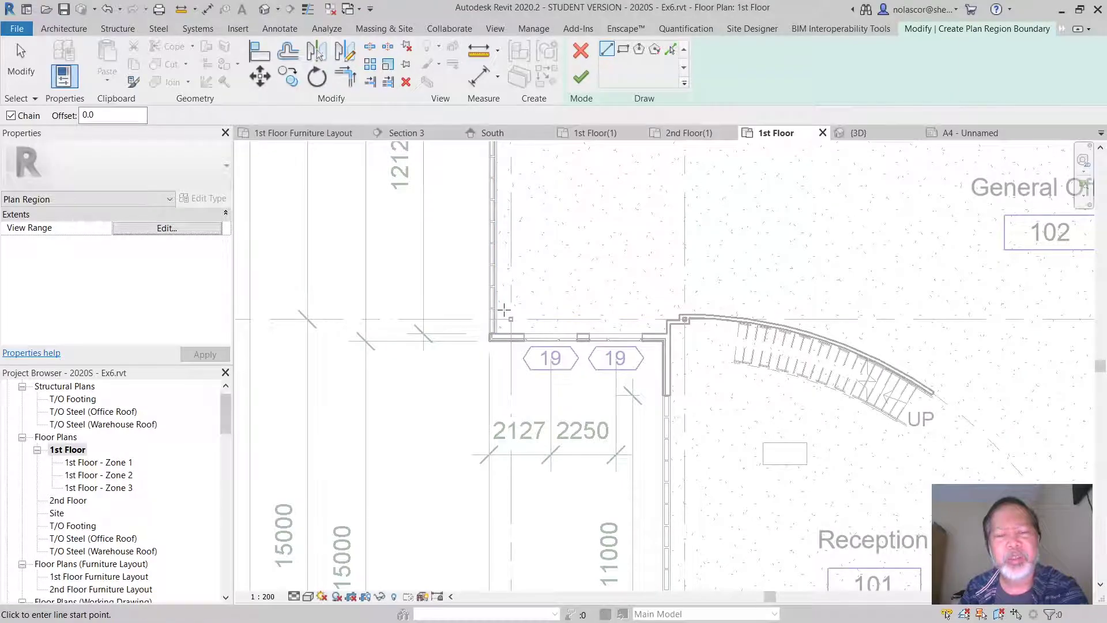
left_click(504, 310)
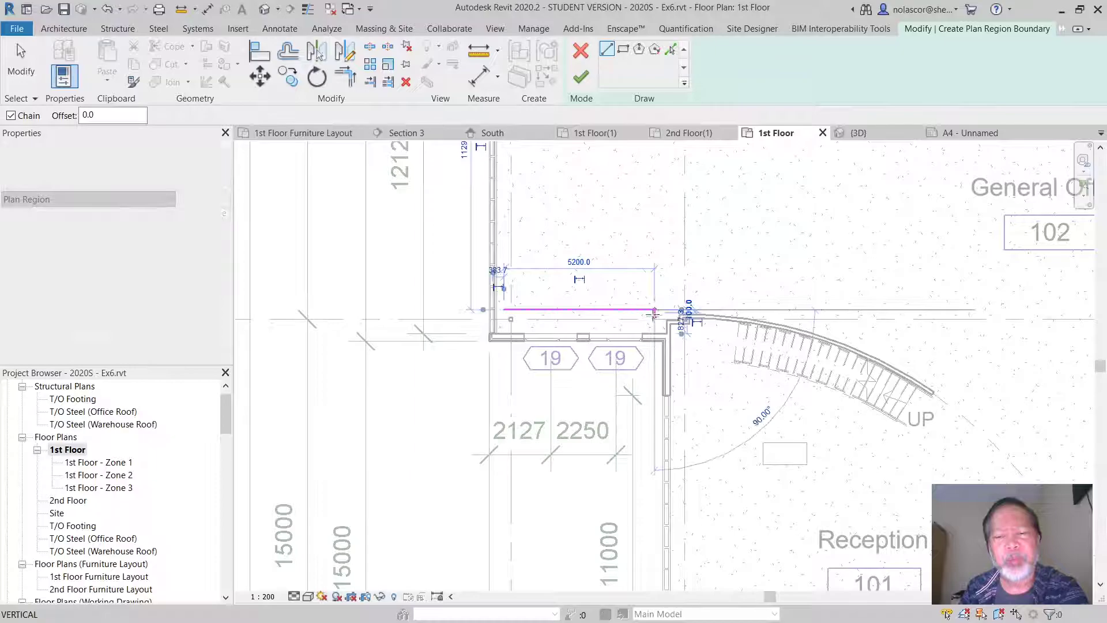
left_click(655, 310)
left_click(654, 356)
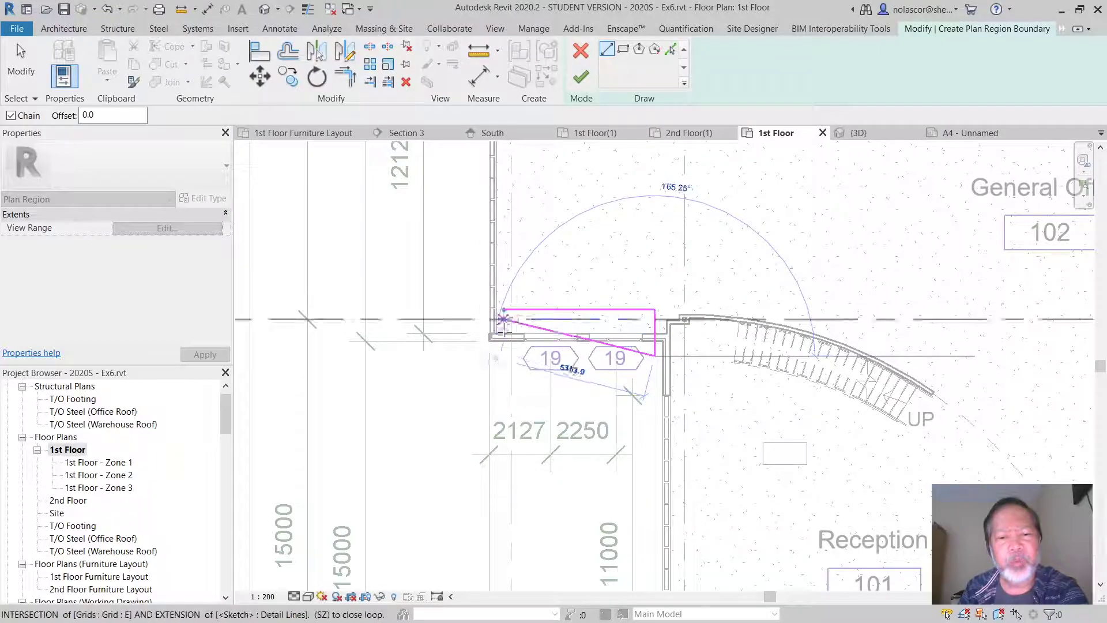
scroll(499, 355, "up", 2)
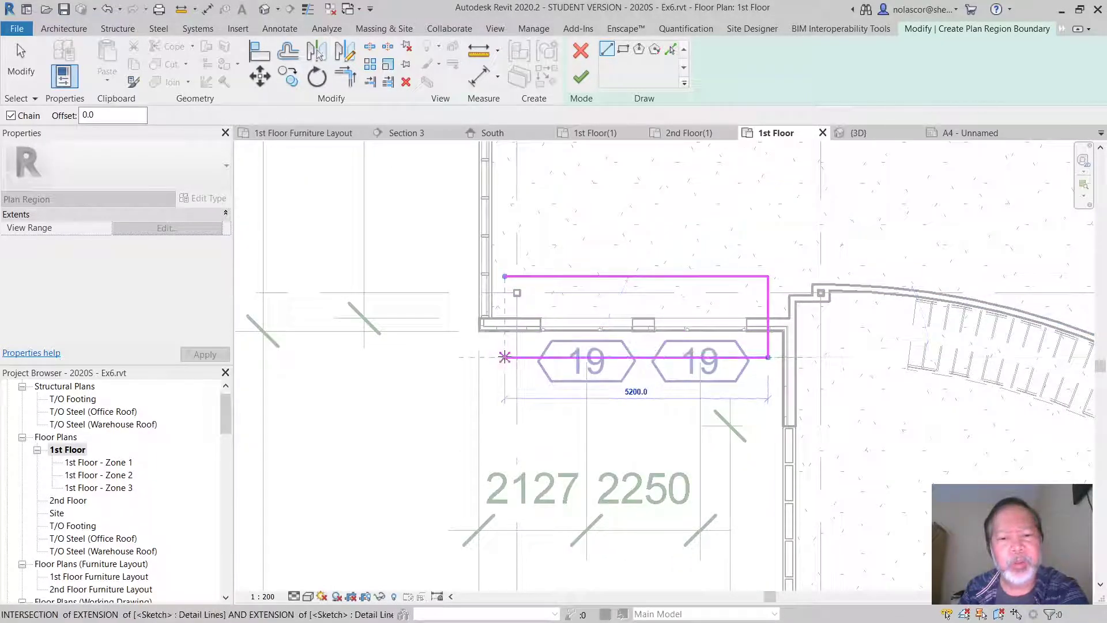
left_click(504, 356)
left_click(505, 277)
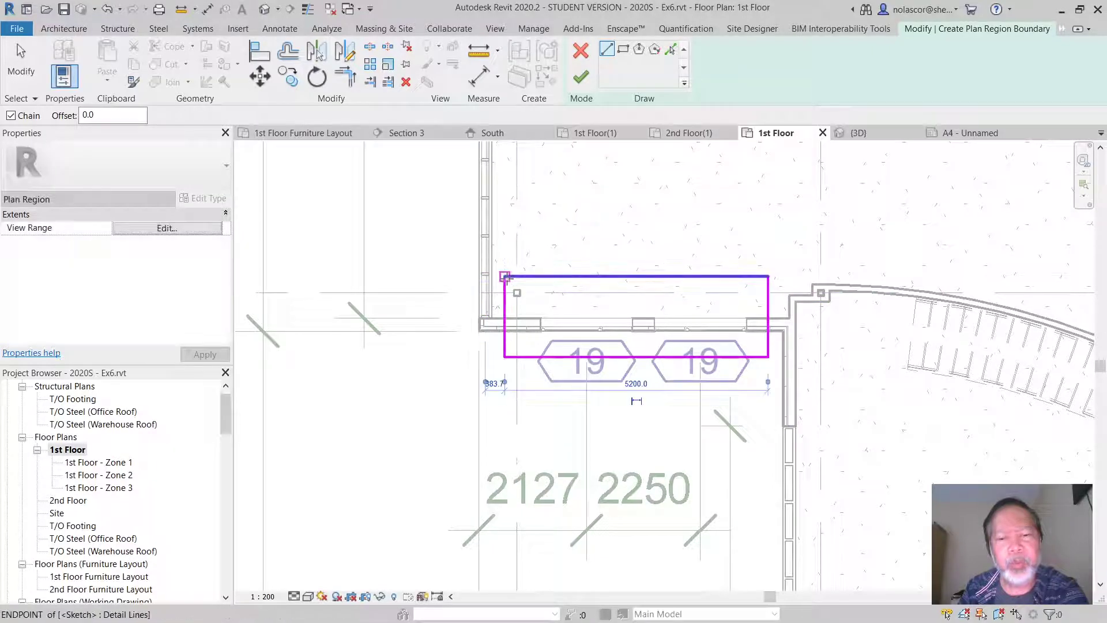
left_click(581, 81)
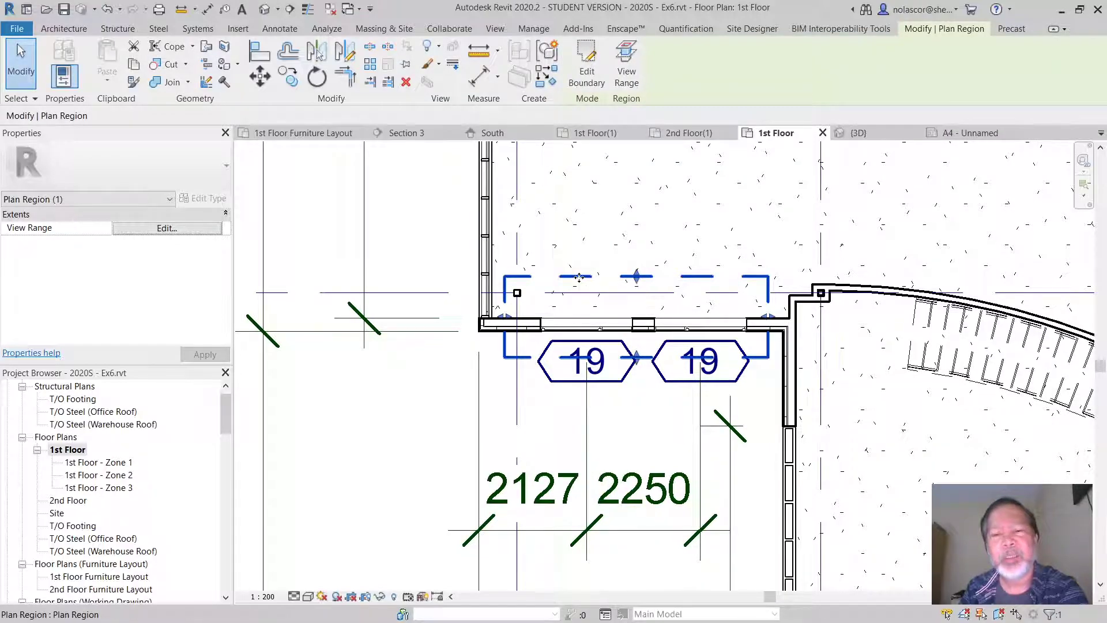
Set the plan region's cut plane offset to 2300.0 and close View Range.
left_click(627, 69)
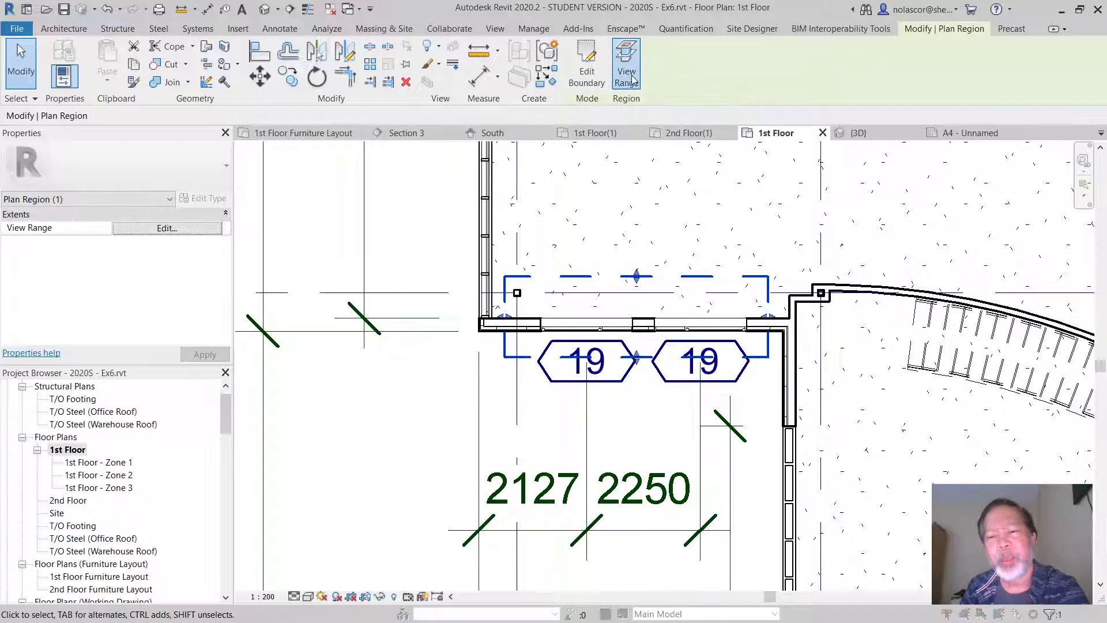
left_click_drag(652, 149, 427, 151)
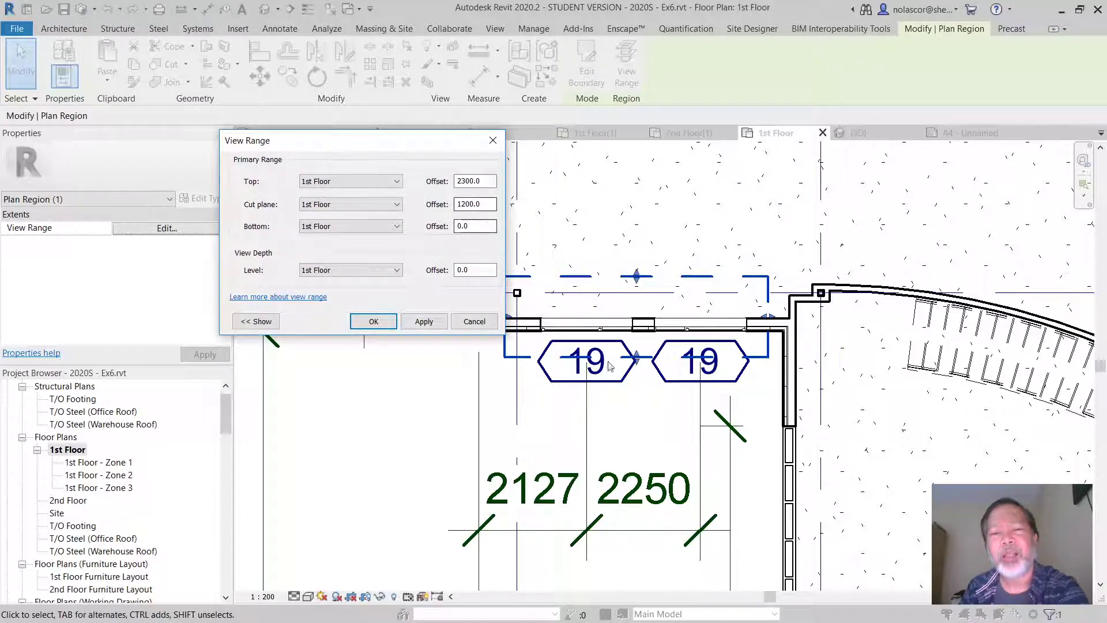
left_click_drag(493, 204, 461, 195)
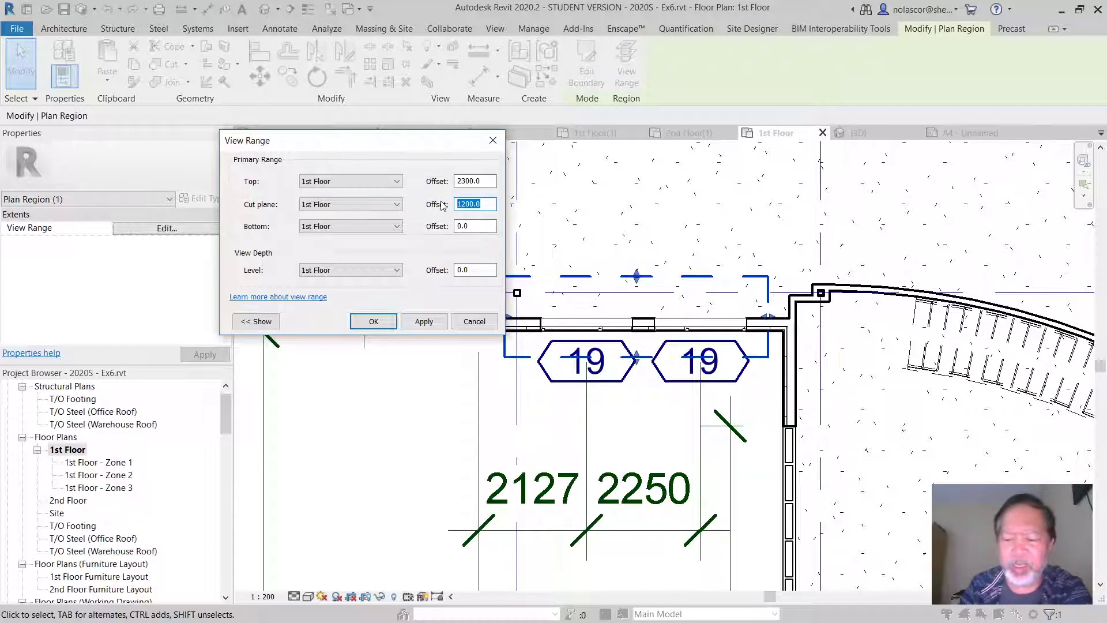
type("2")
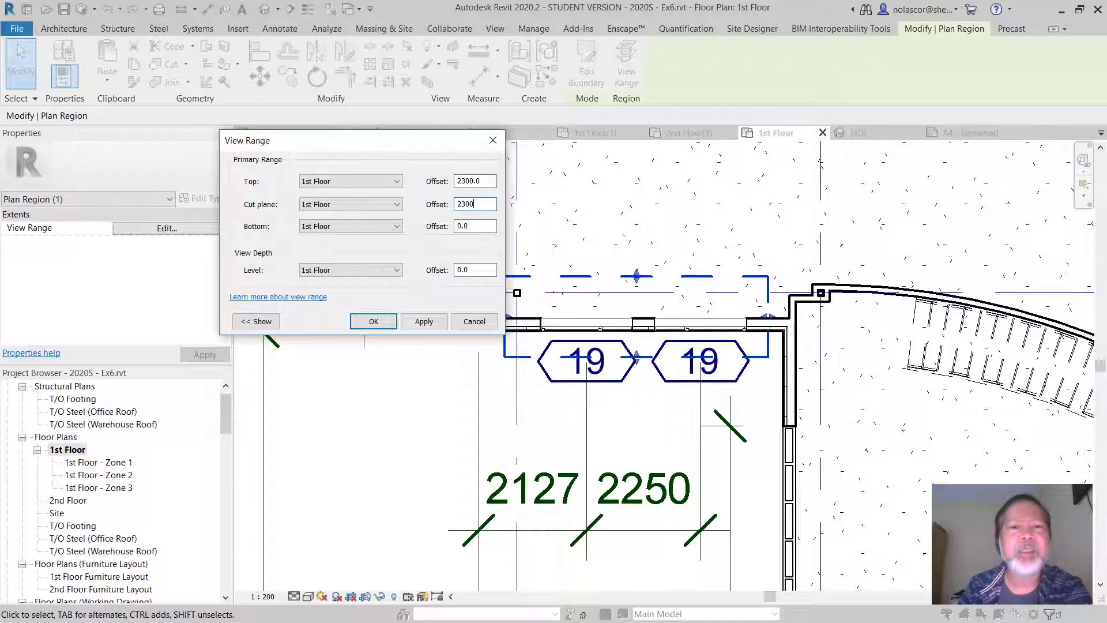
left_click(425, 321)
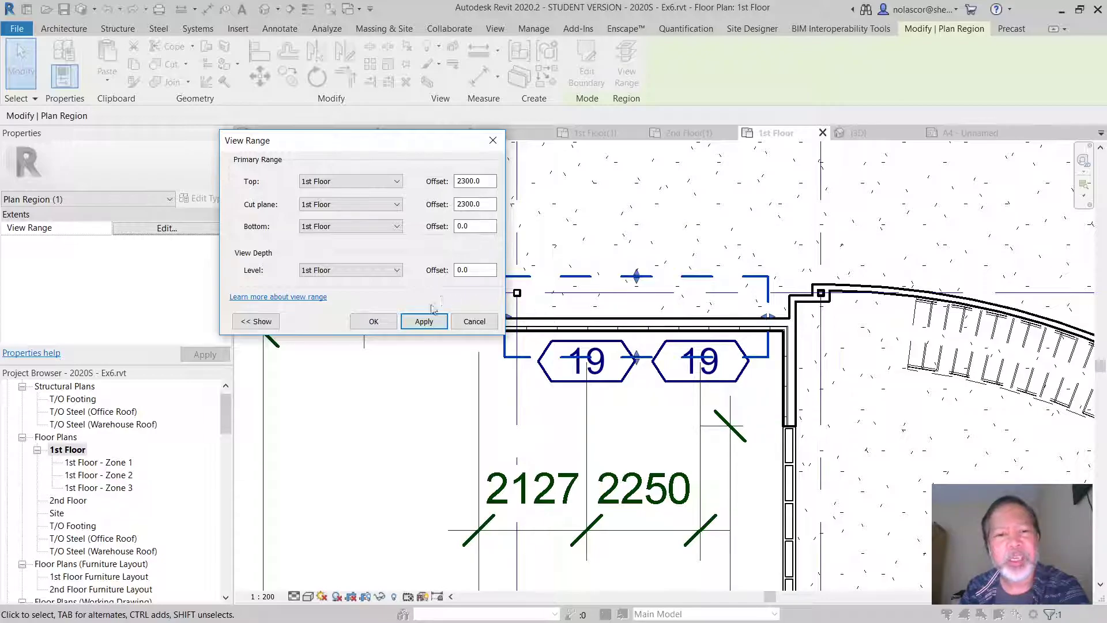
left_click(373, 321)
Zoom and pan over the General Office and the whole 1st floor layout to check the region.
scroll(742, 401, "down", 3)
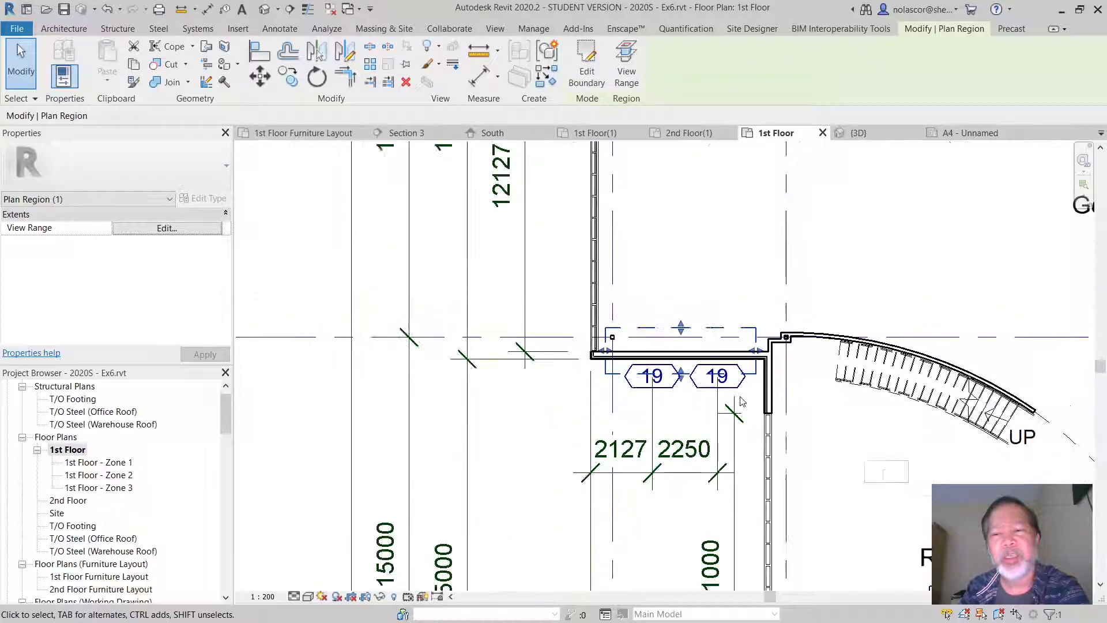
scroll(742, 401, "down", 3)
middle_click_drag(1090, 297, 764, 306)
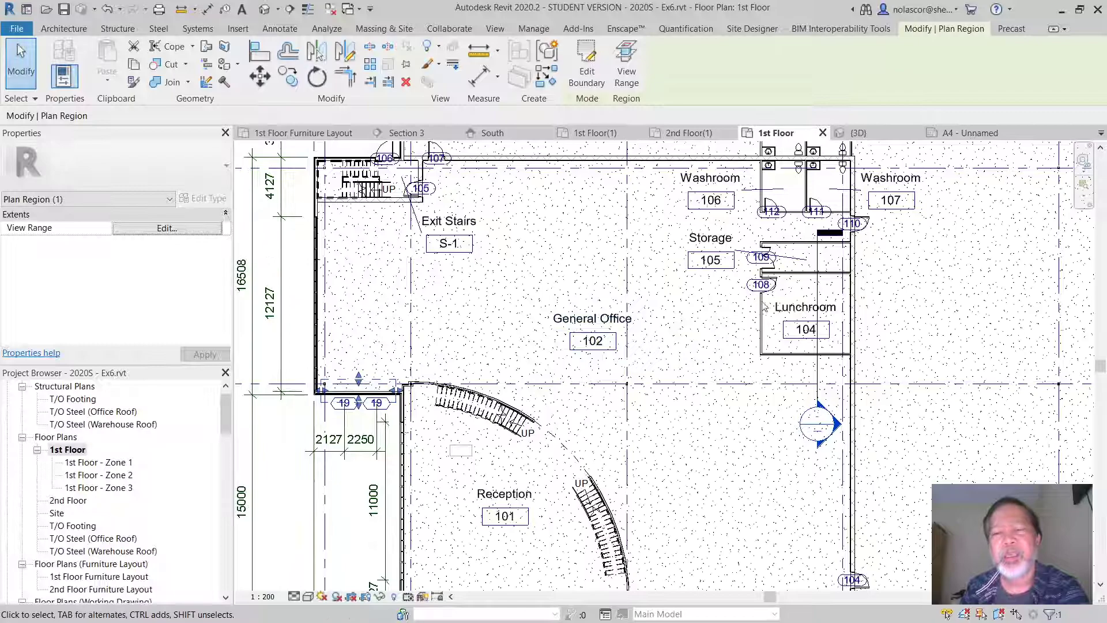
scroll(764, 306, "up", 4)
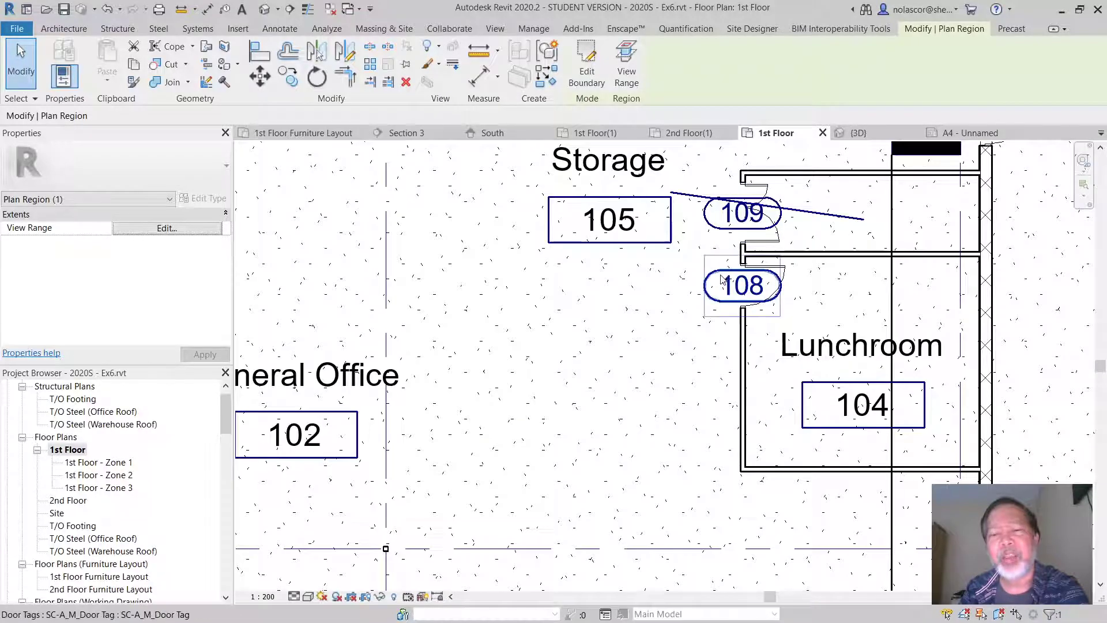
scroll(675, 353, "down", 4)
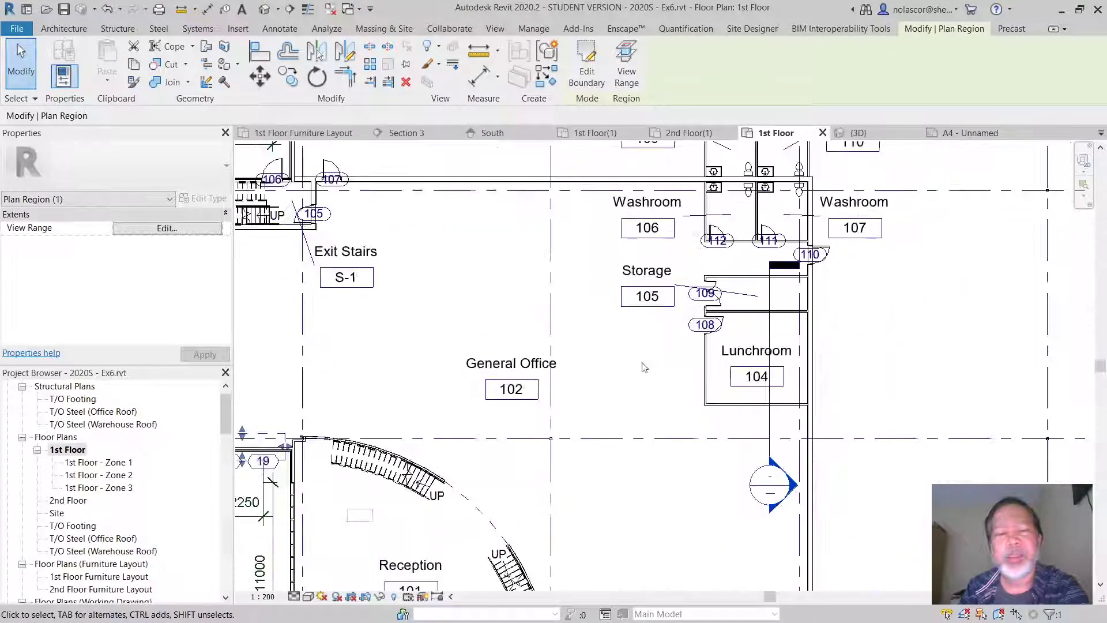
scroll(644, 367, "down", 4)
middle_click_drag(438, 407, 618, 362)
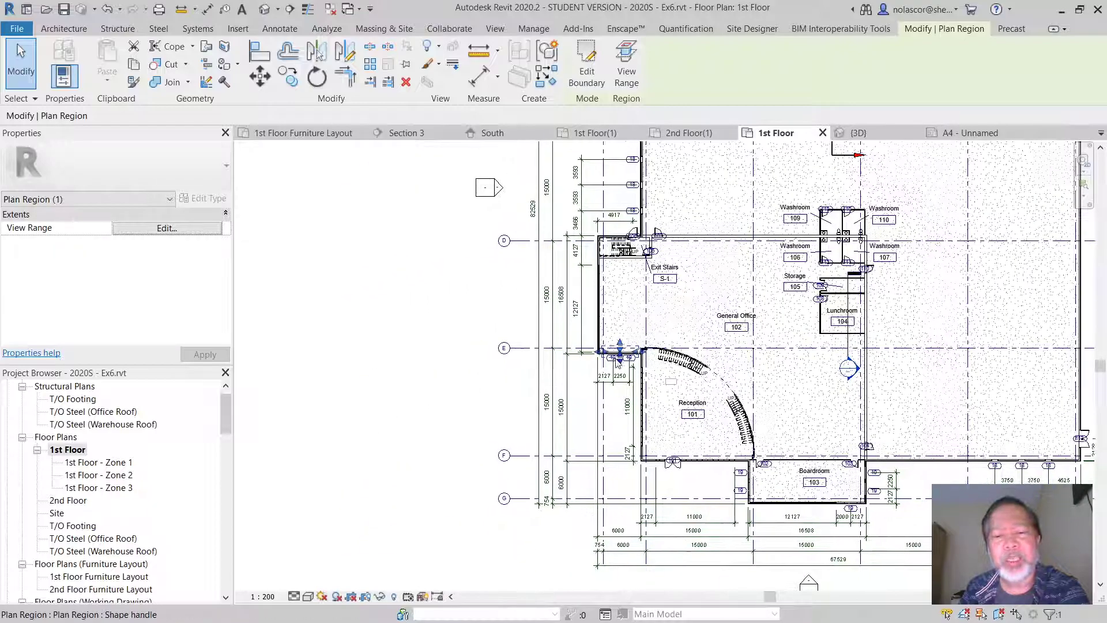
scroll(618, 360, "up", 4)
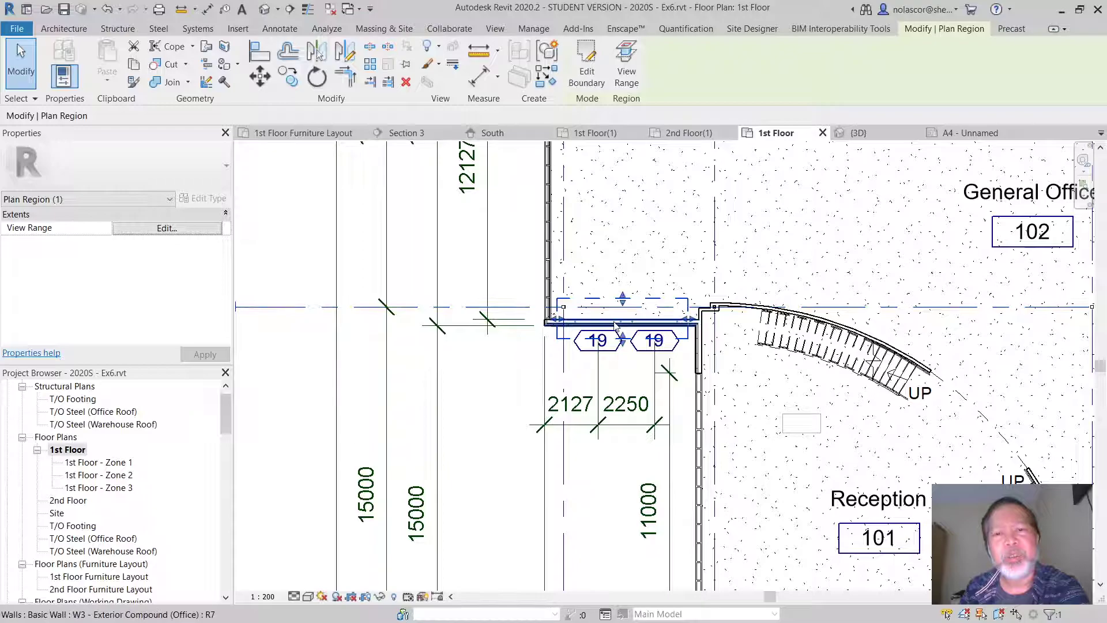
Start a second plan region from the View tab's Plan Views list.
left_click(497, 28)
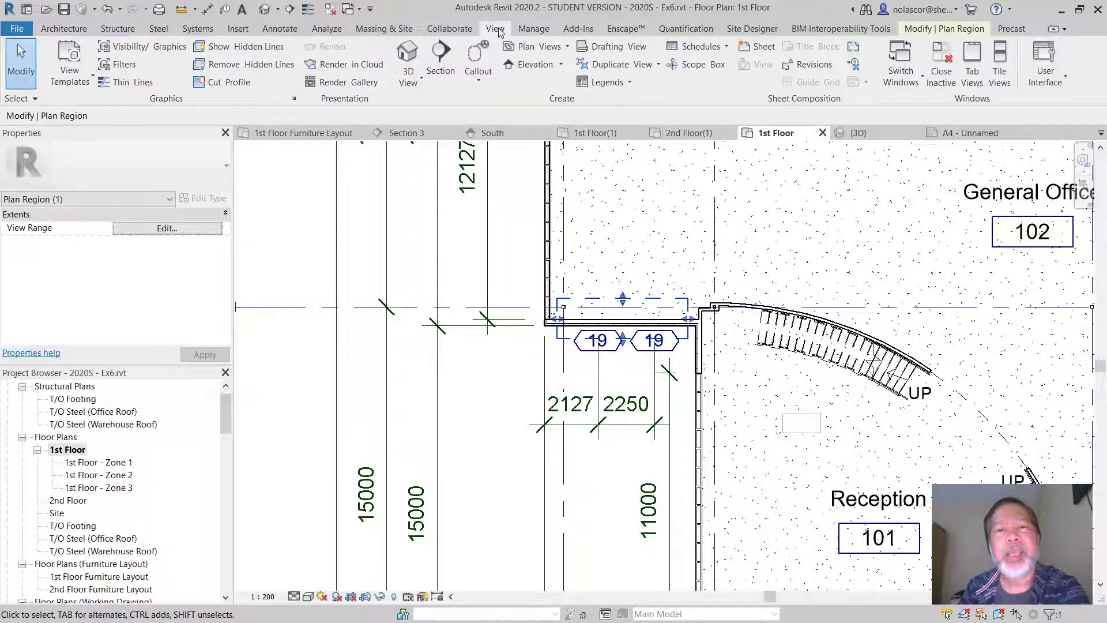
left_click(565, 49)
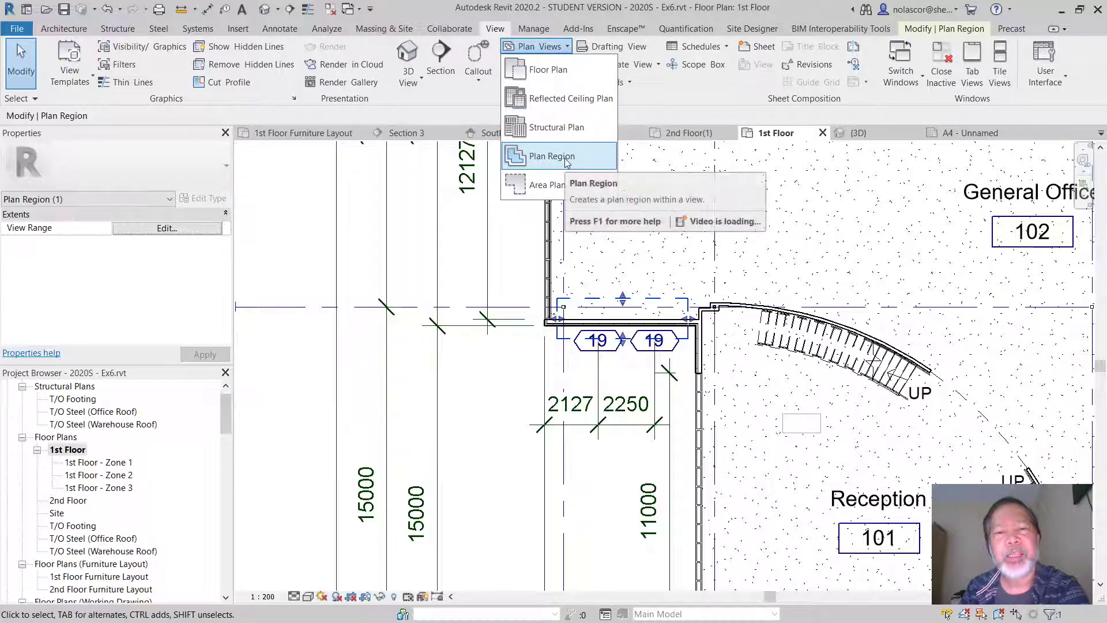
double_click(534, 307)
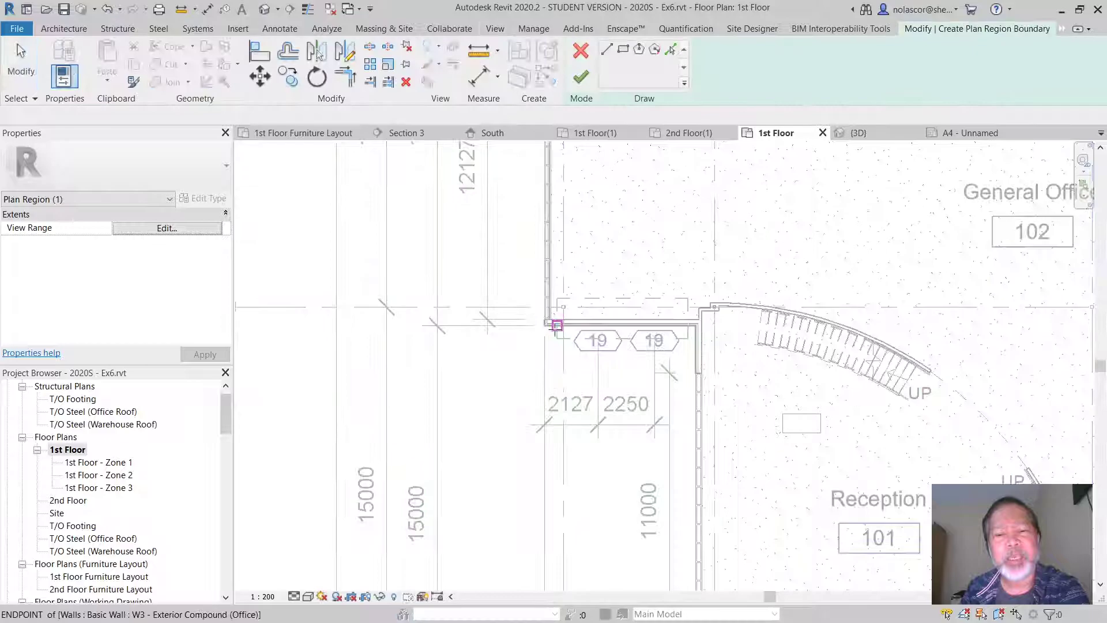
scroll(574, 330, "up", 3)
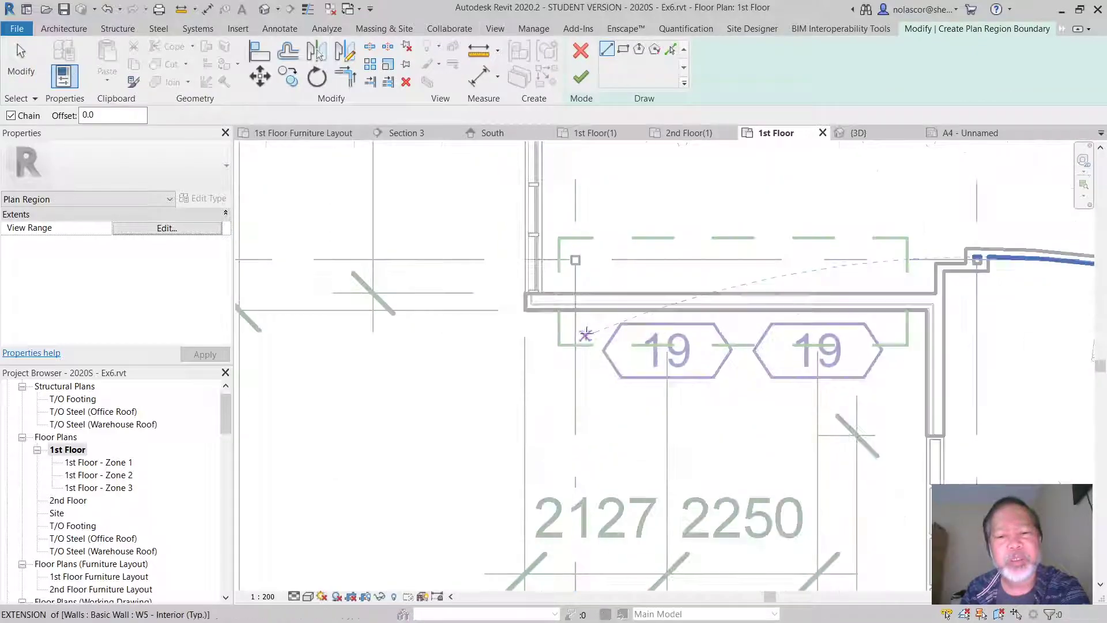
scroll(577, 324, "up", 2)
Sketch an 1100 × 4200 rectangle along the left wall and try to finish it.
left_click(583, 326)
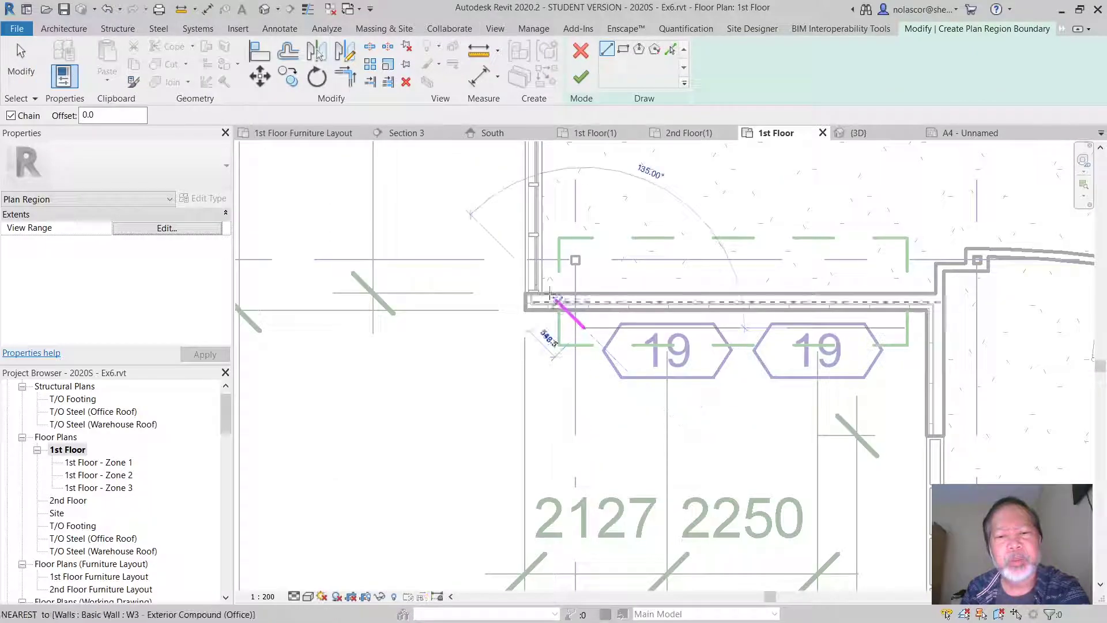
left_click(508, 328)
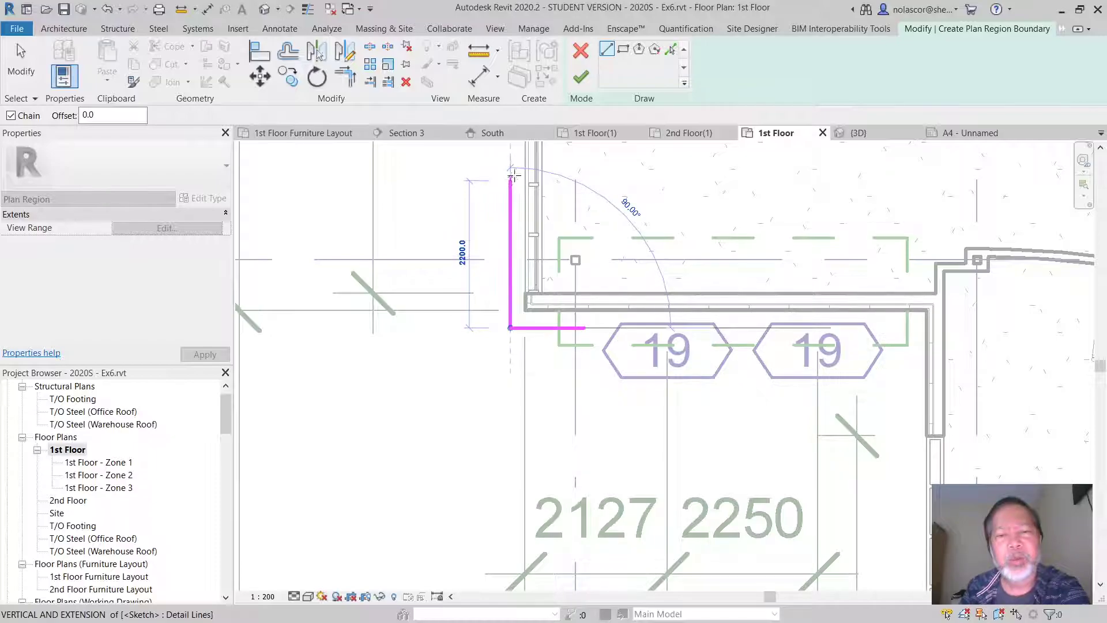
scroll(512, 190, "down", 2)
middle_click_drag(518, 200, 516, 333)
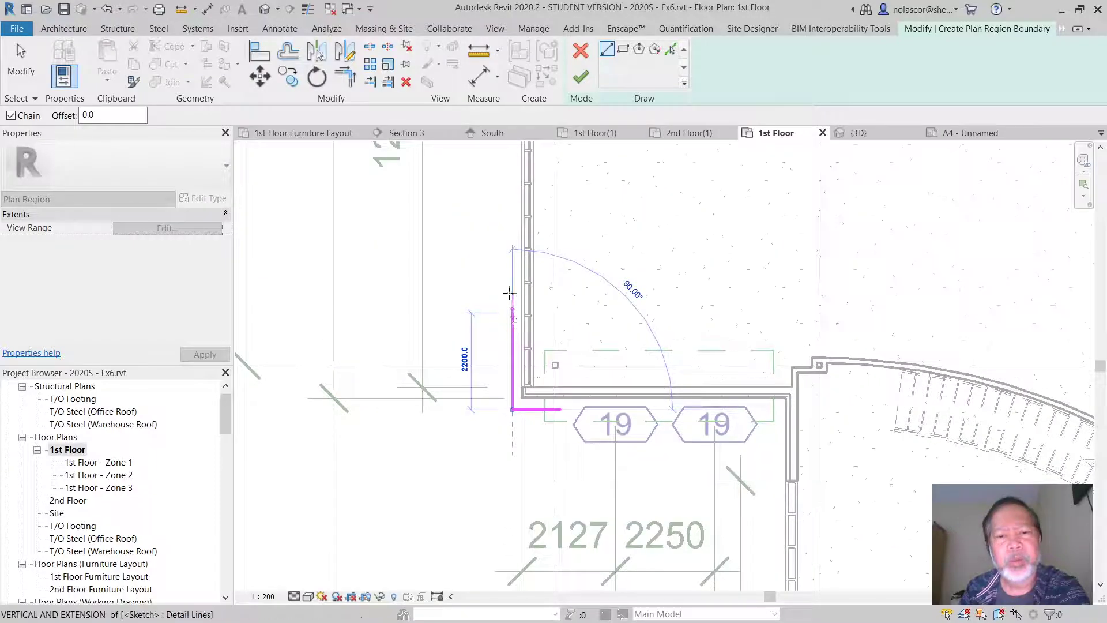
left_click(509, 223)
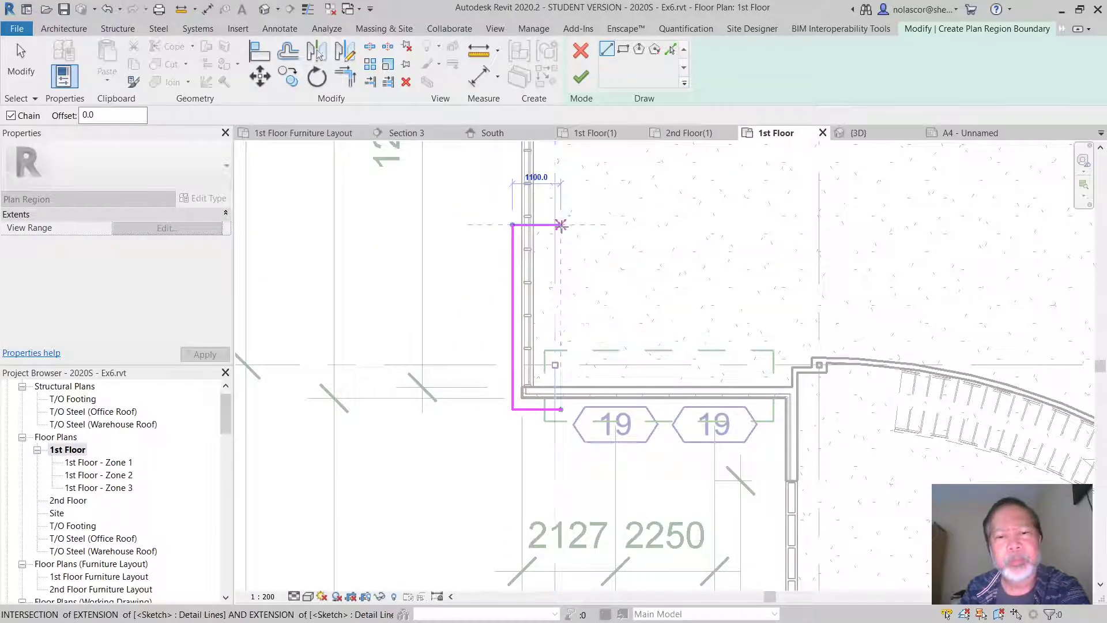
scroll(561, 222, "up", 2)
left_click(561, 224)
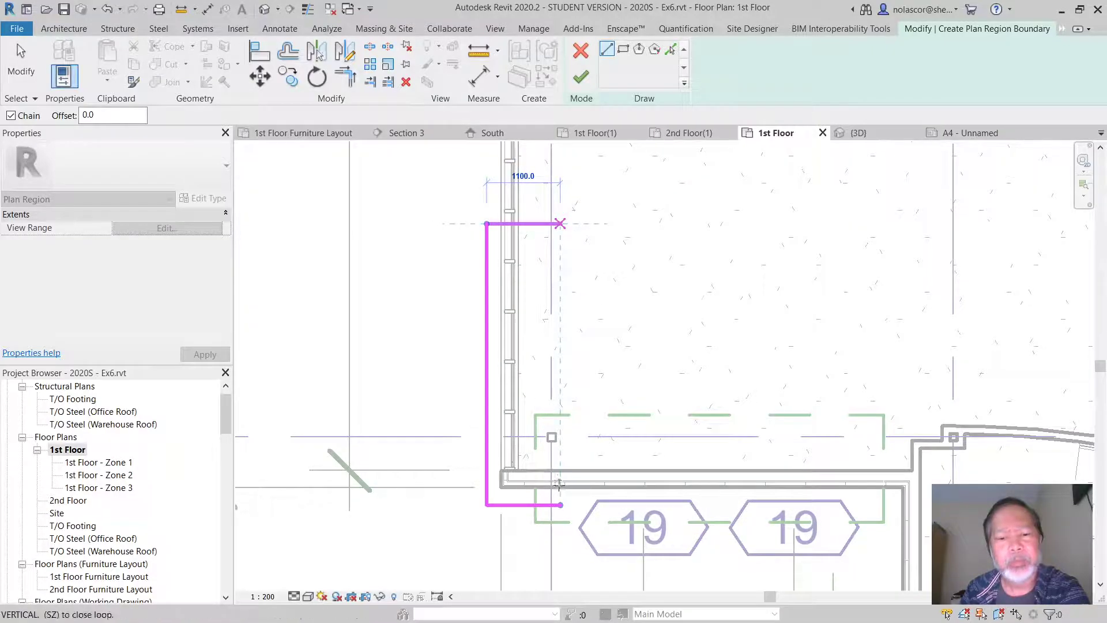
left_click(561, 505)
left_click(561, 503)
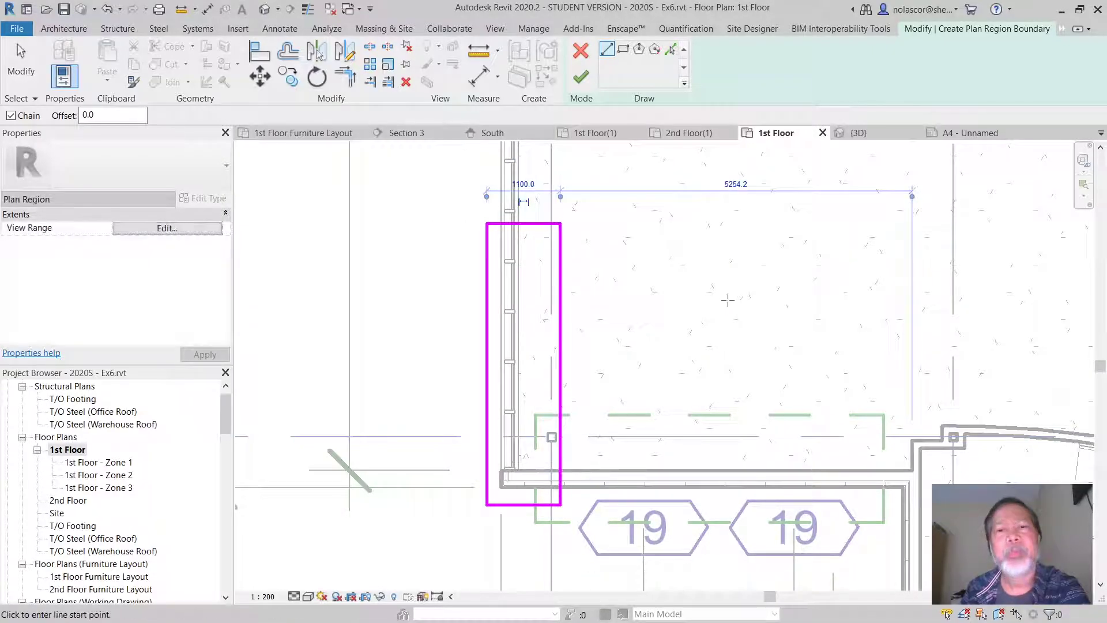
left_click(581, 78)
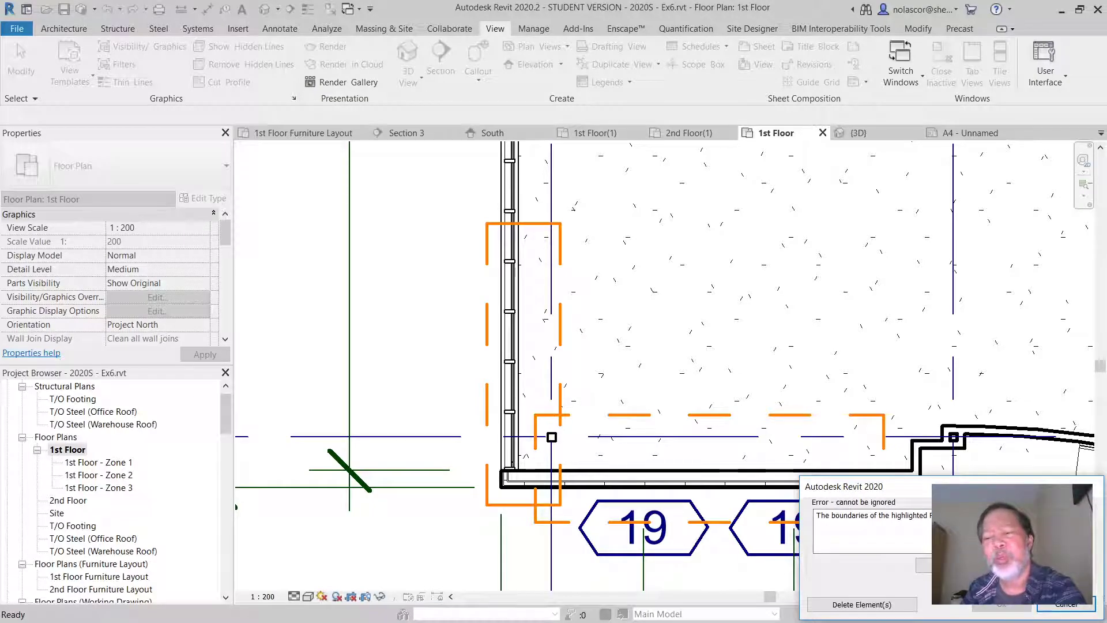
Dismiss the error, pull the right edge in to make the region 600 wide, and finish.
left_click(1073, 607)
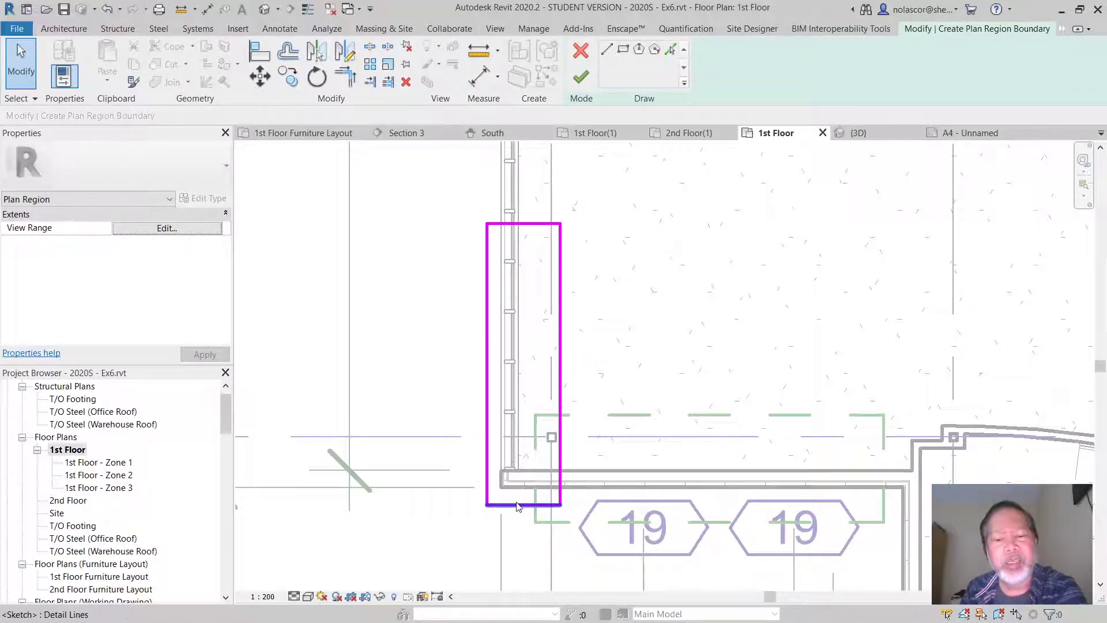
left_click(560, 459)
left_click_drag(561, 376, 530, 376)
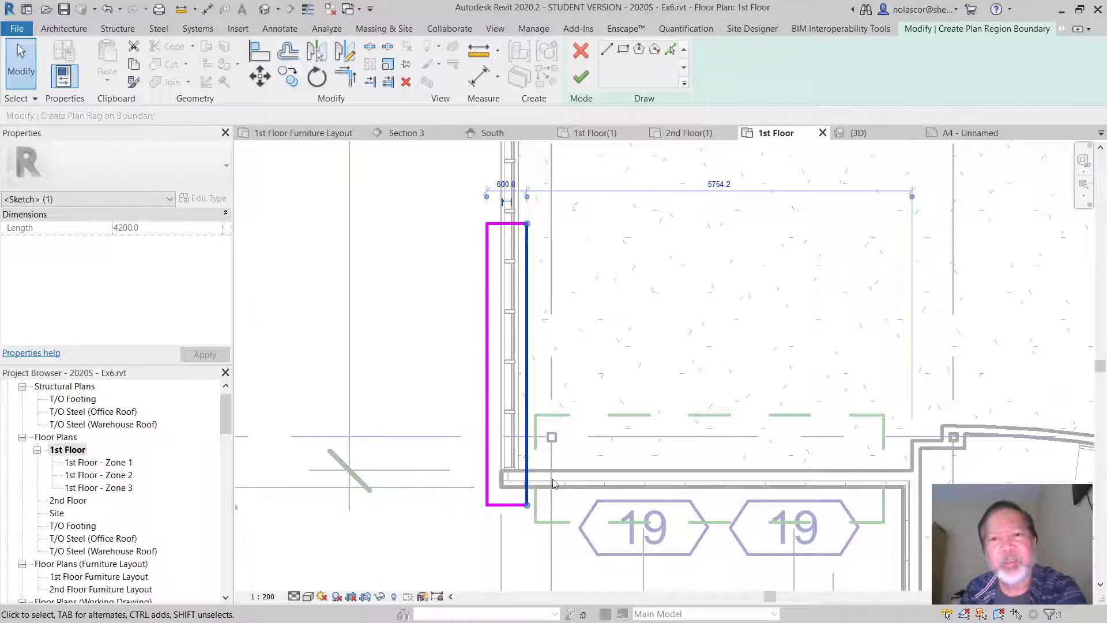
left_click(581, 77)
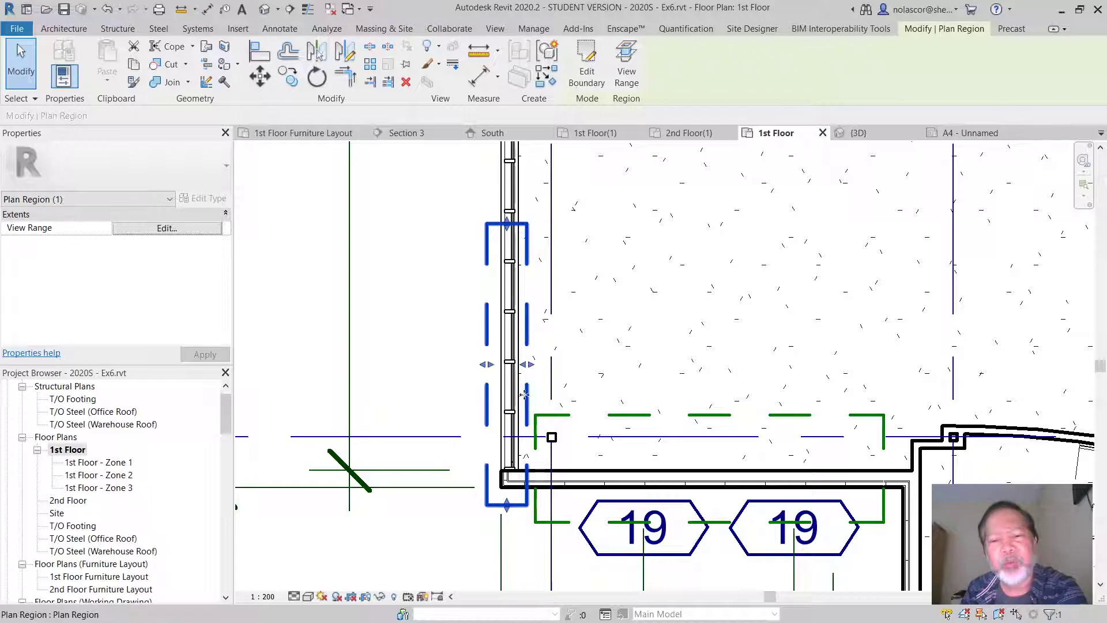
Apply a 2300 cut plane offset to the second plan region's View Range.
left_click(628, 74)
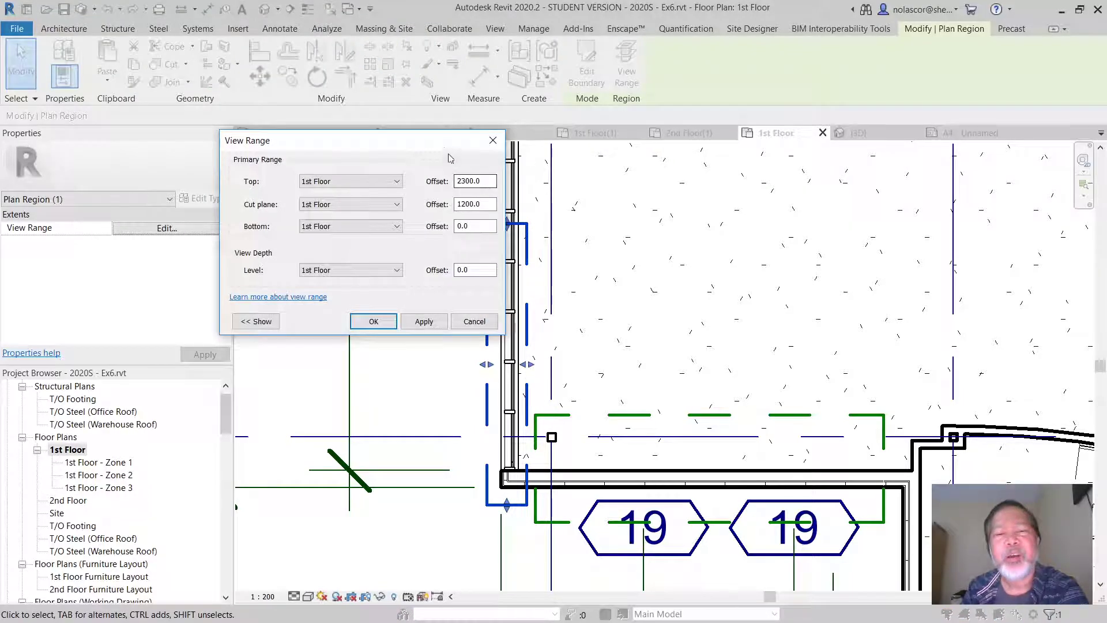
left_click_drag(446, 140, 347, 138)
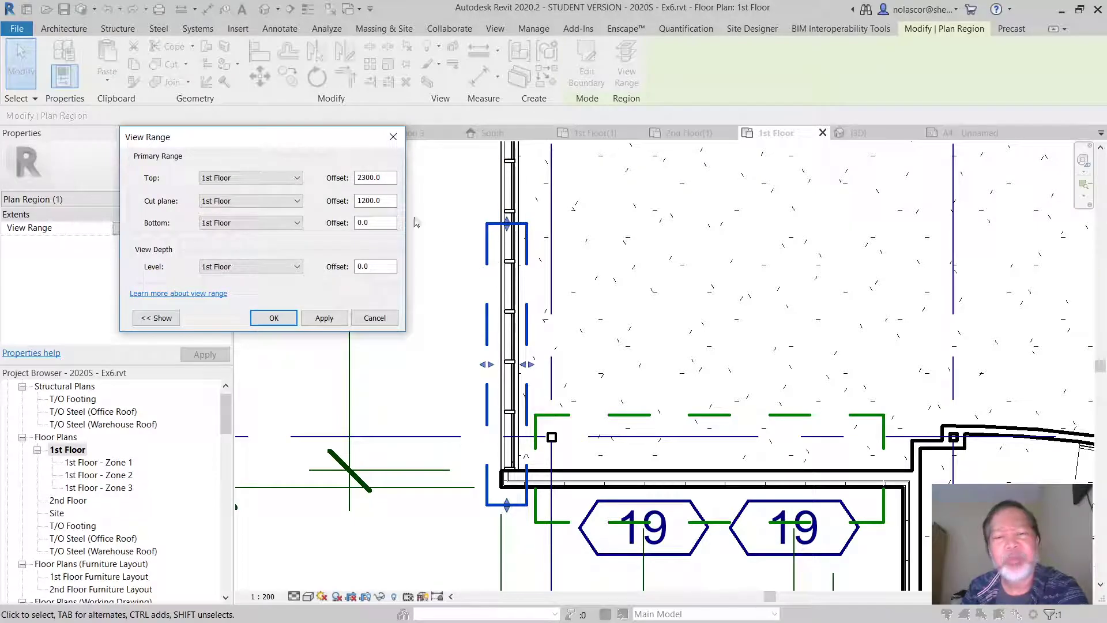
double_click(374, 200)
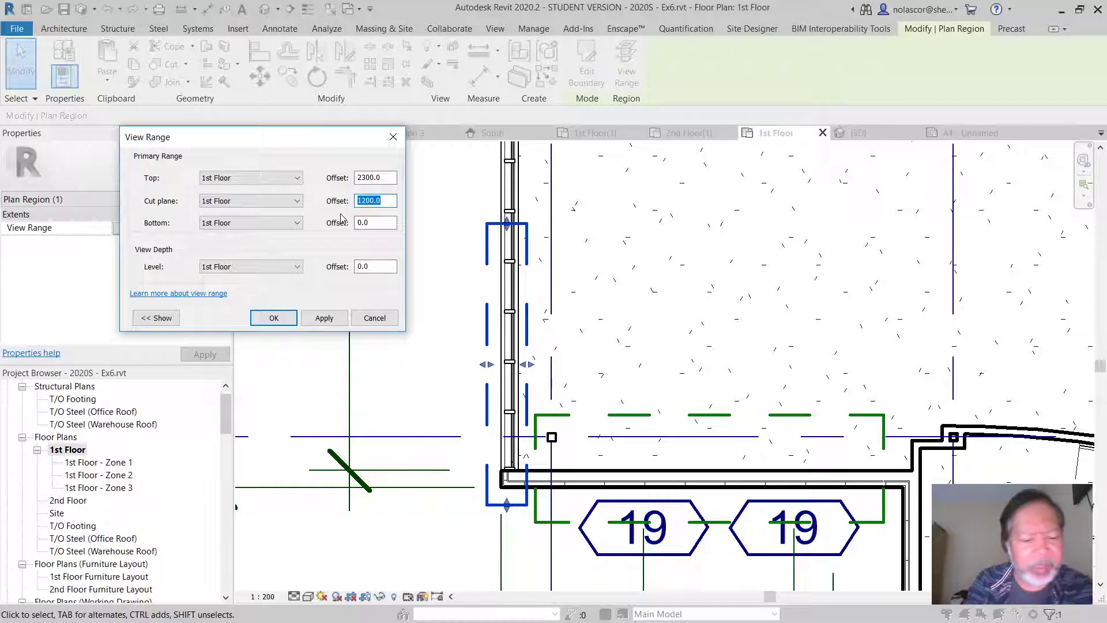
type("2")
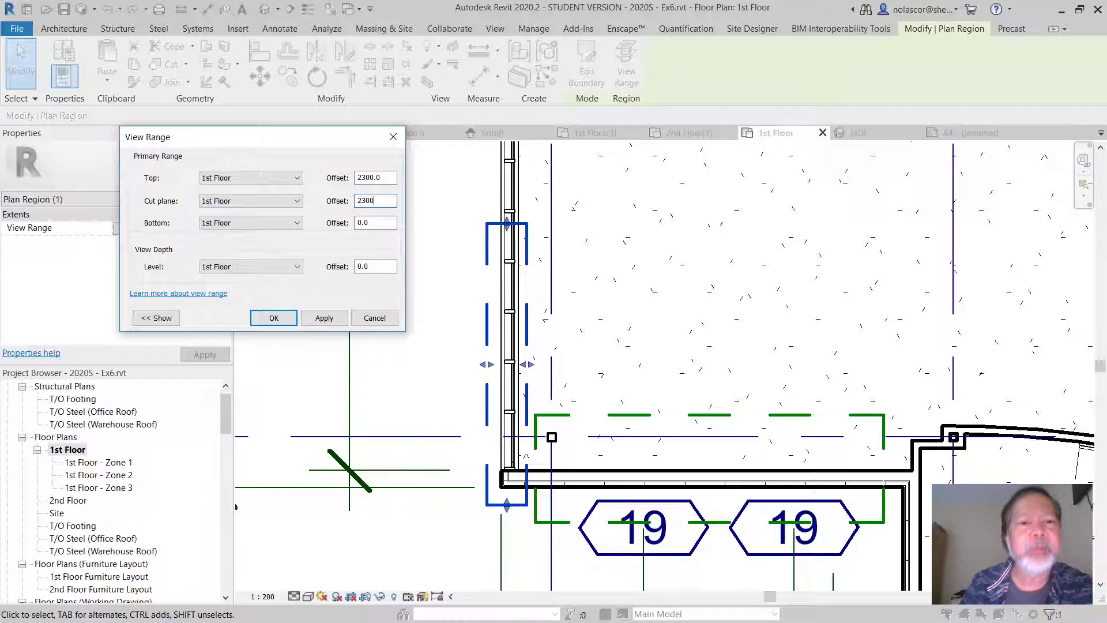
type("300")
left_click(323, 320)
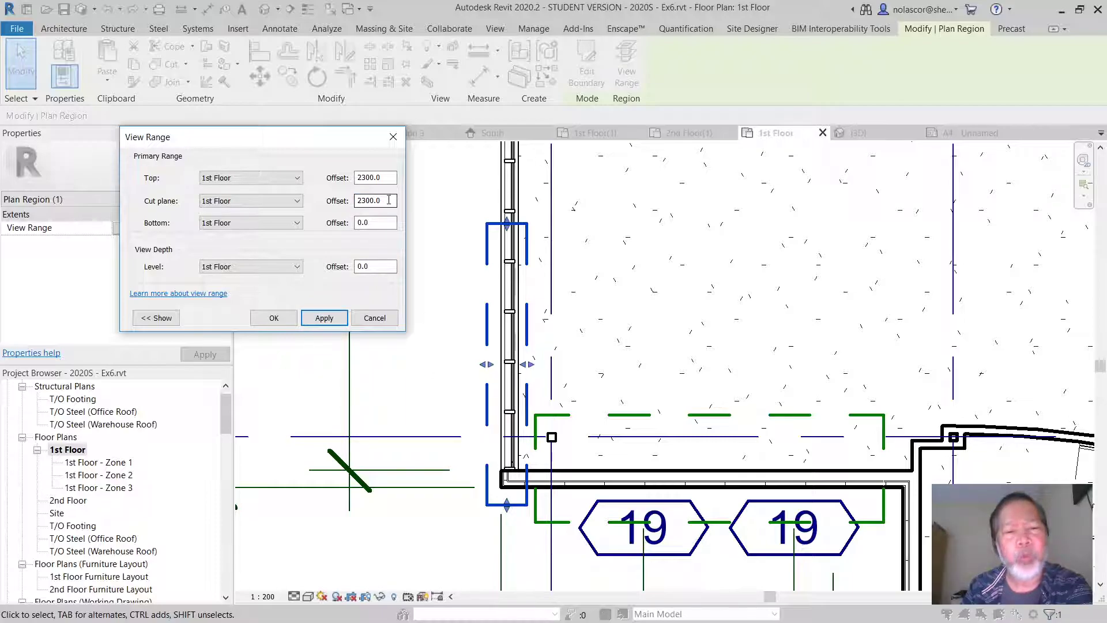
Change the cut plane offset to 2400 and apply, triggering the top-below-cut-plane error.
left_click_drag(388, 200, 332, 192)
type("2")
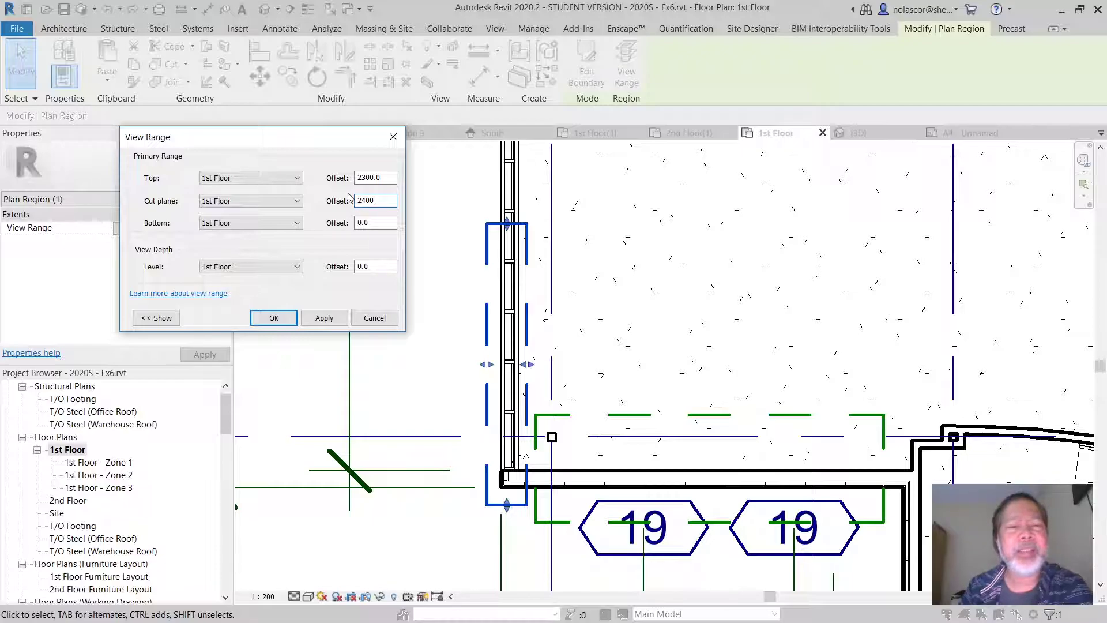
left_click(320, 321)
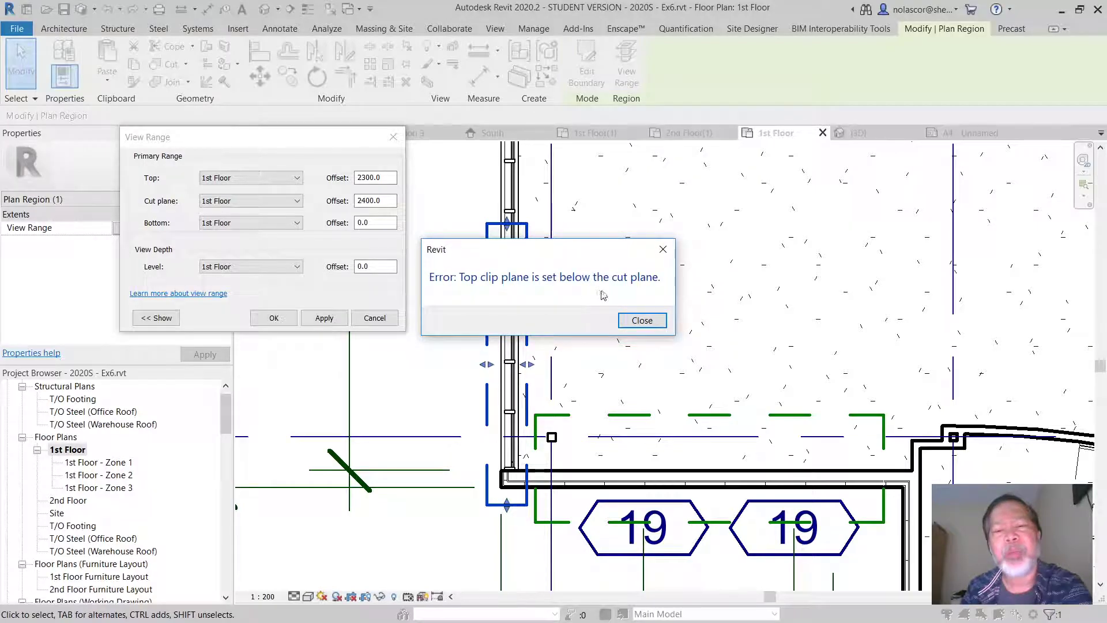
Dismiss the cut plane error and apply a 2400 Top Offset, keeping the top level at 1st Floor.
left_click(642, 320)
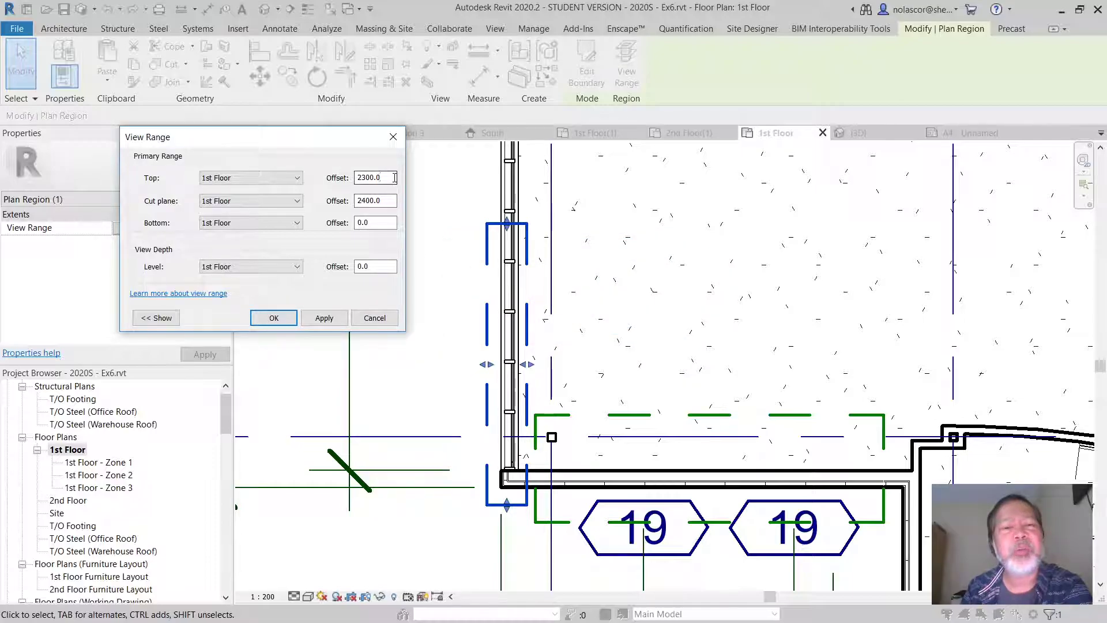
left_click_drag(394, 178, 326, 170)
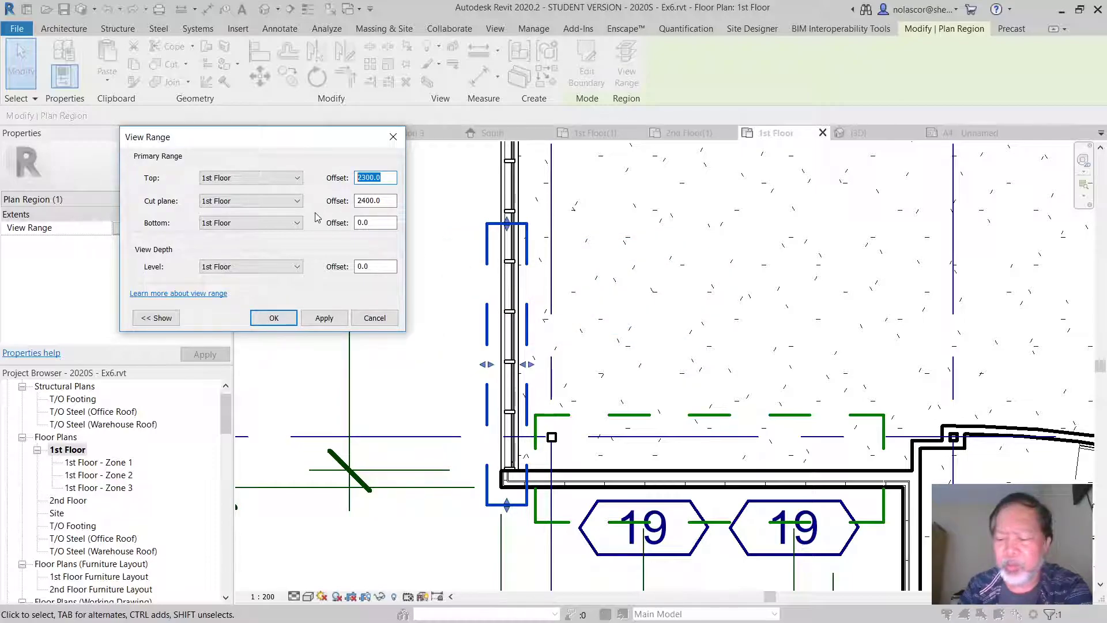
type("24")
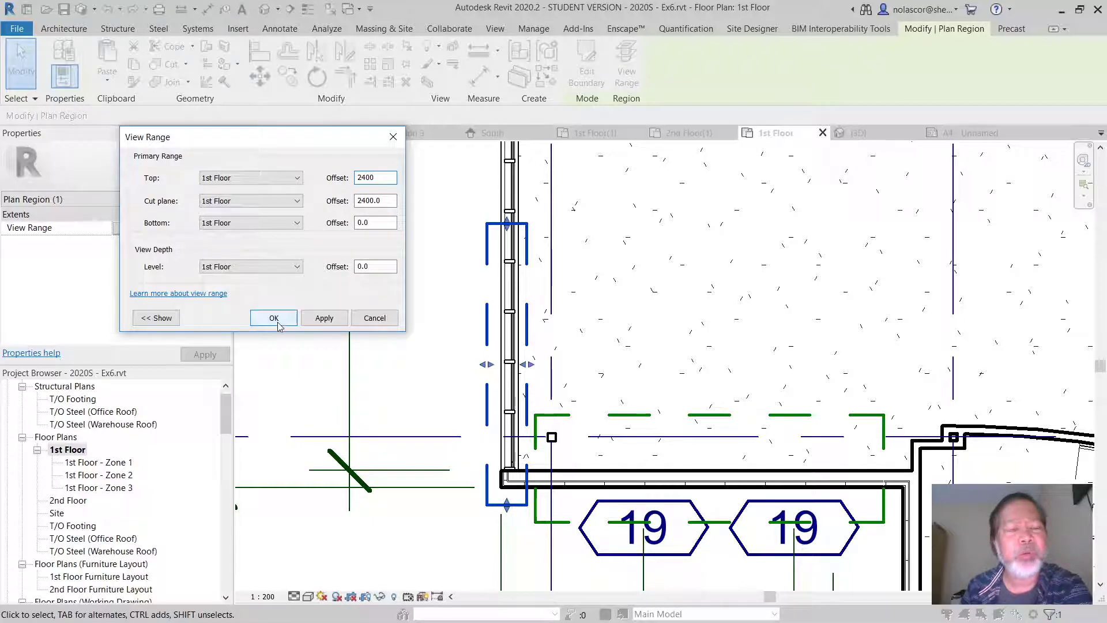
left_click(316, 322)
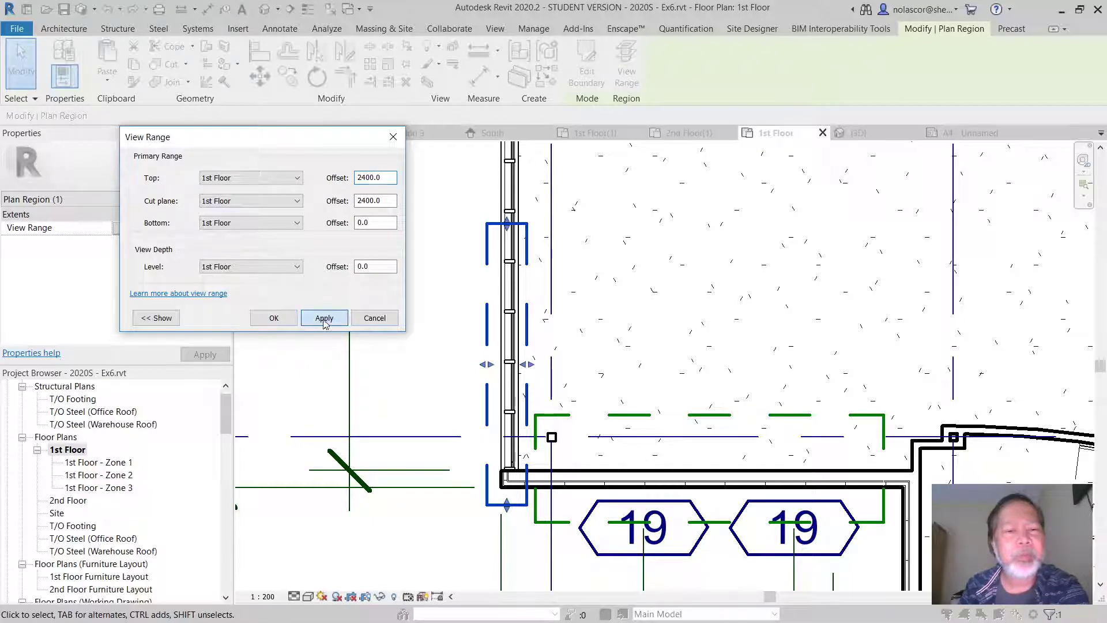
left_click(297, 177)
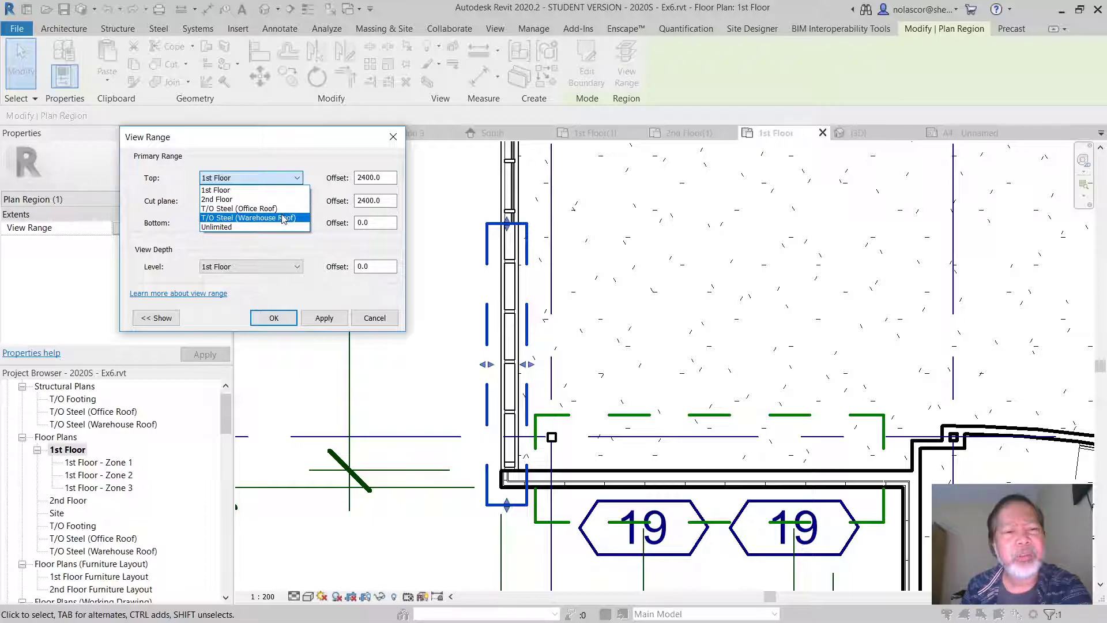
left_click(286, 161)
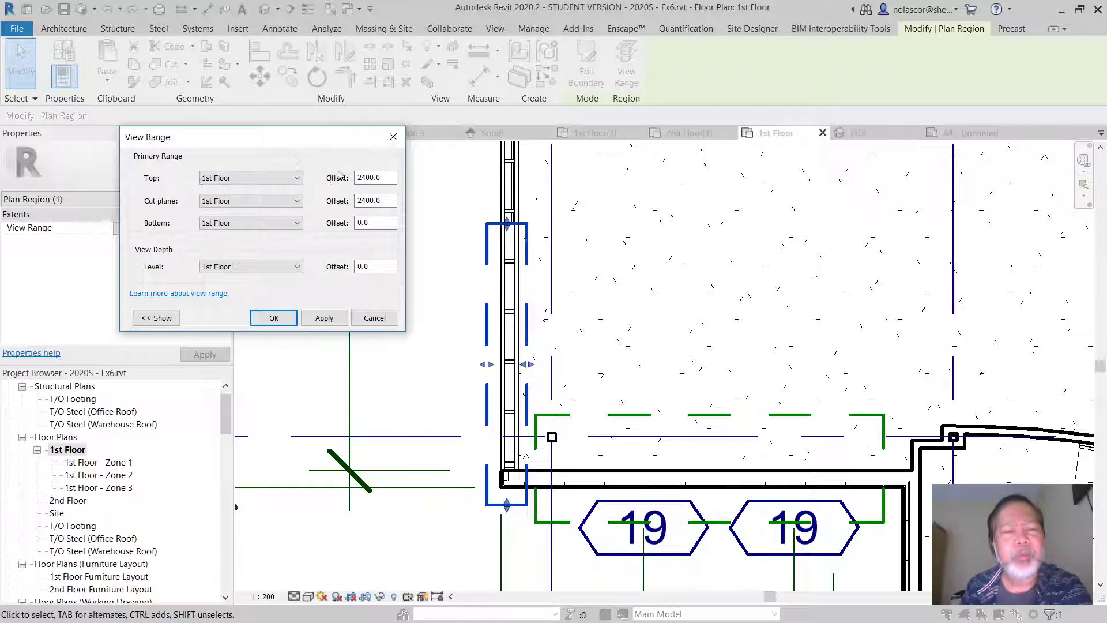